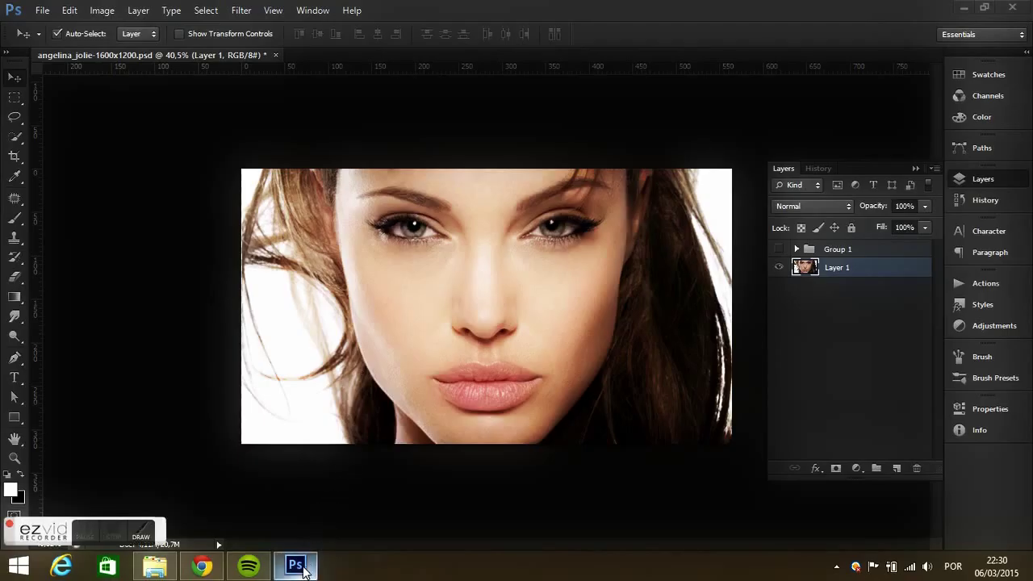
# - Duplicate the portrait layer as Layer 1 copy
pyautogui.click(838, 270)
pyautogui.rightClick(839, 270)
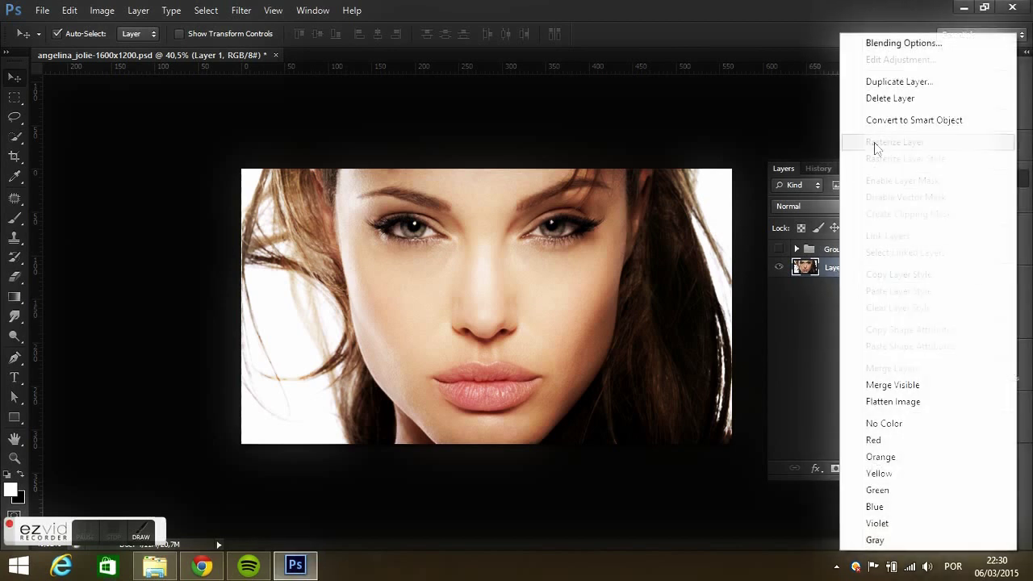
pyautogui.click(896, 76)
pyautogui.click(650, 169)
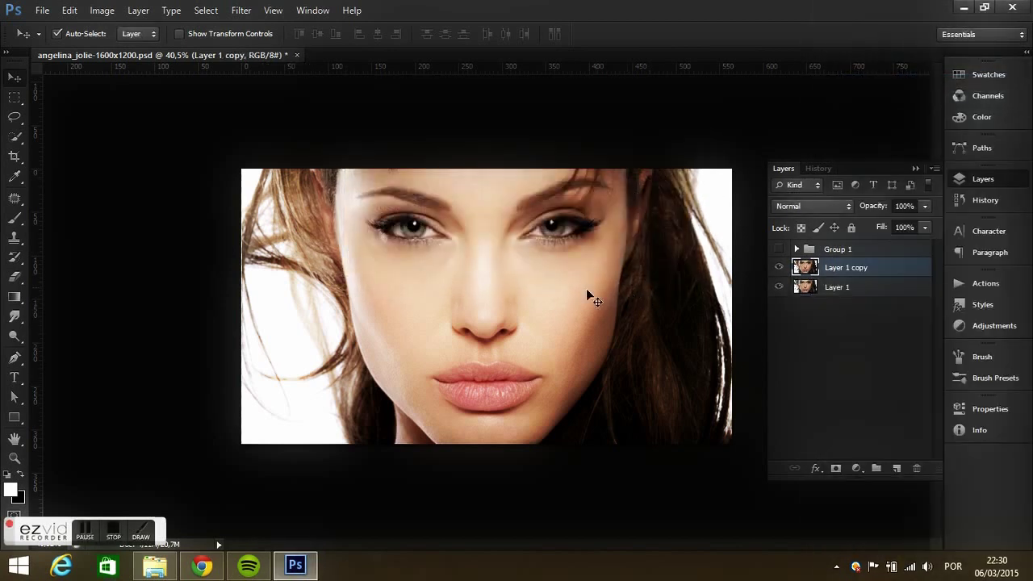
# - Lasso-select both the left and right eyes
pyautogui.scroll(5, 542, 288)
pyautogui.moveTo(421, 230); pyautogui.dragTo(459, 259)
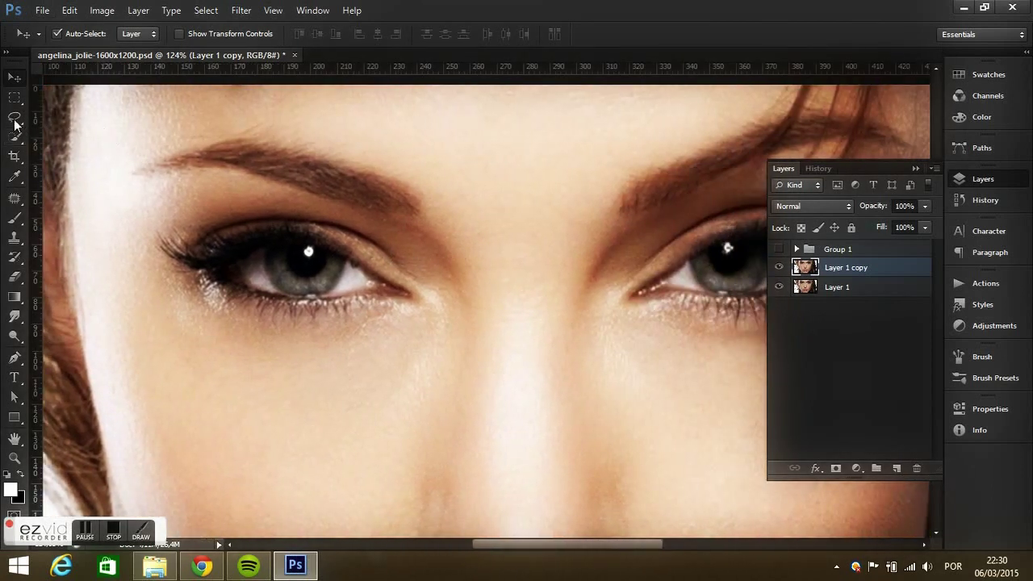
pyautogui.click(15, 121)
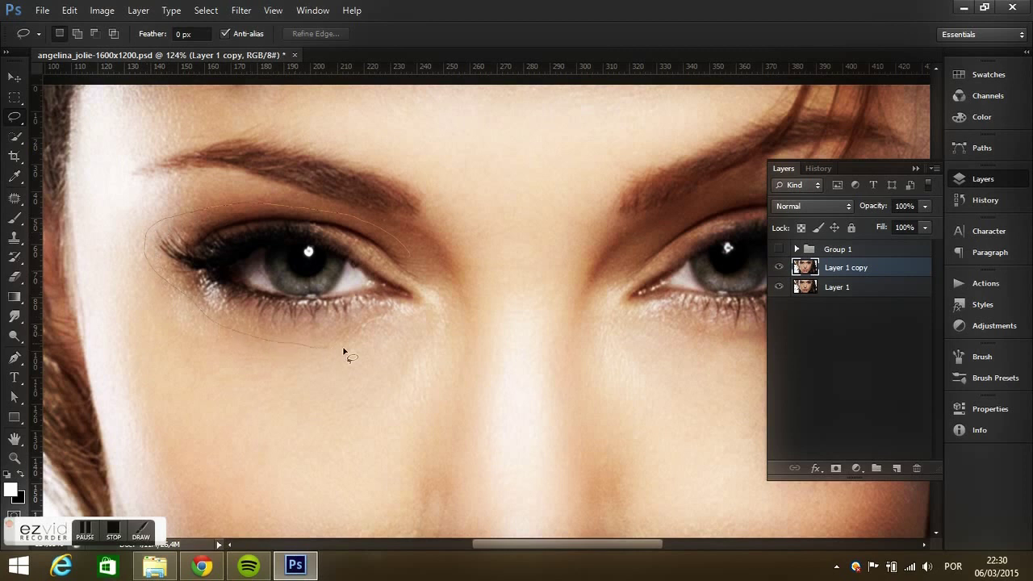
pyautogui.moveTo(421, 279); pyautogui.dragTo(428, 284)
pyautogui.moveTo(727, 244); pyautogui.dragTo(368, 294)
pyautogui.moveTo(345, 353); pyautogui.dragTo(444, 375)
pyautogui.moveTo(612, 319); pyautogui.dragTo(631, 269)
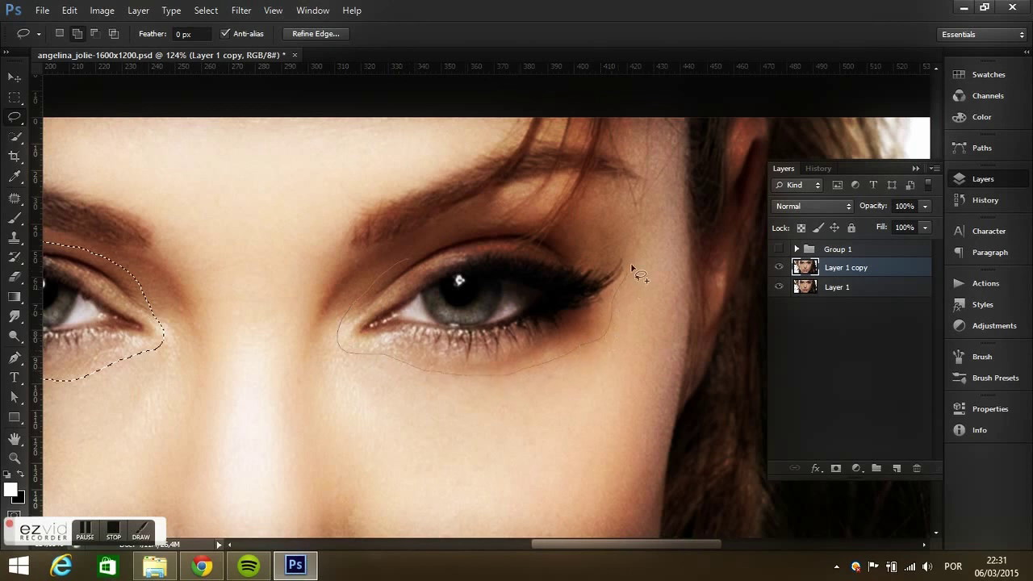
pyautogui.moveTo(543, 242); pyautogui.dragTo(386, 283)
pyautogui.scroll(-2, 431, 293)
pyautogui.scroll(-1, 431, 292)
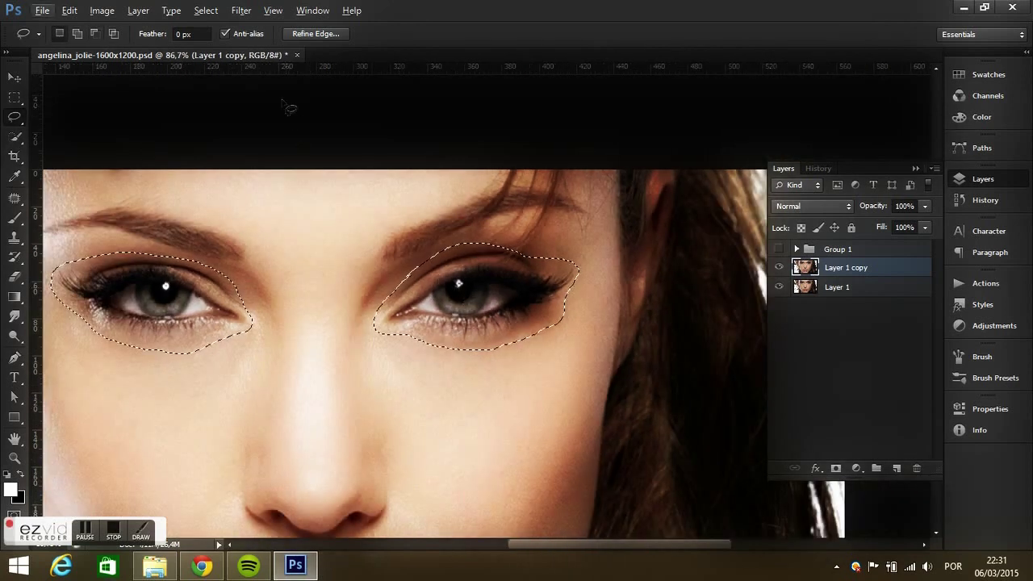
# - Feather the eye selection with Refine Edge and copy it onto a new Layer 2
pyautogui.click(315, 34)
pyautogui.moveTo(668, 331); pyautogui.dragTo(679, 333)
pyautogui.click(787, 502)
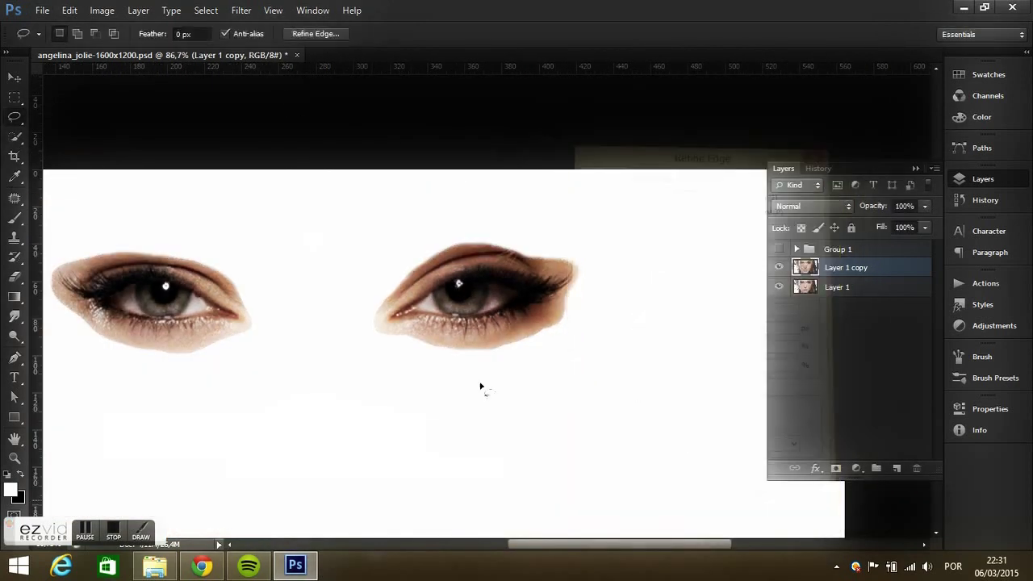
pyautogui.press('v')
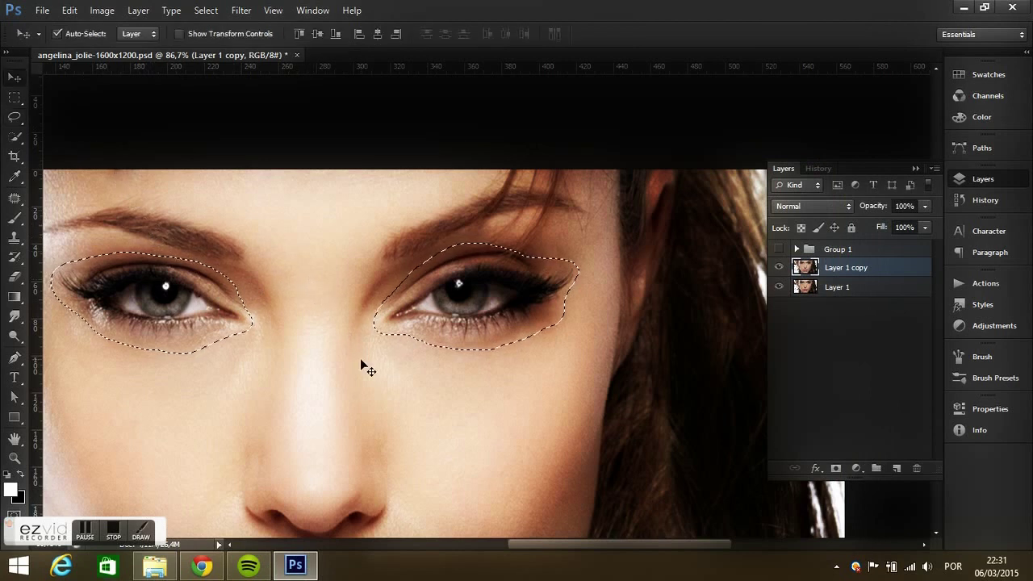
pyautogui.hotkey('ctrl', 'j')
pyautogui.moveTo(415, 358); pyautogui.dragTo(535, 358)
# - Hide Layer 2 and patch the left eye on Layer 1 copy with cheek skin
pyautogui.click(779, 267)
pyautogui.click(846, 288)
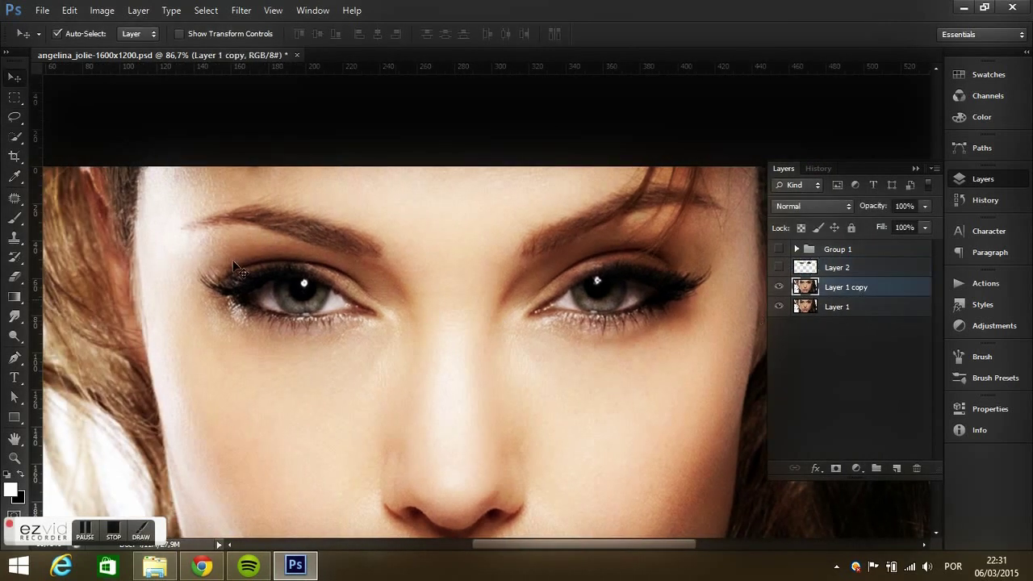
pyautogui.click(15, 199)
pyautogui.moveTo(178, 275); pyautogui.dragTo(403, 318)
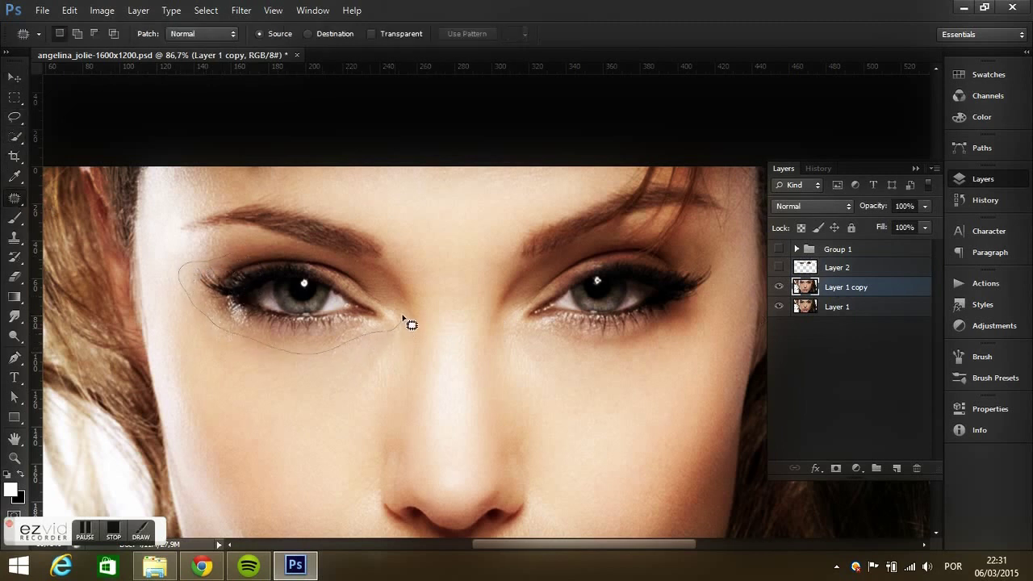
pyautogui.moveTo(402, 318); pyautogui.dragTo(177, 275)
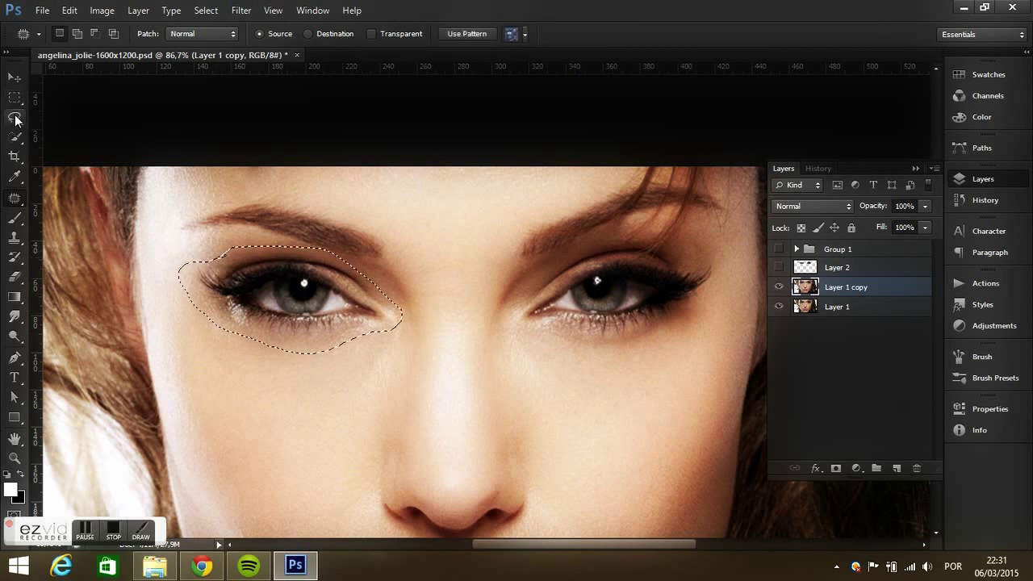
pyautogui.moveTo(578, 253); pyautogui.dragTo(546, 296)
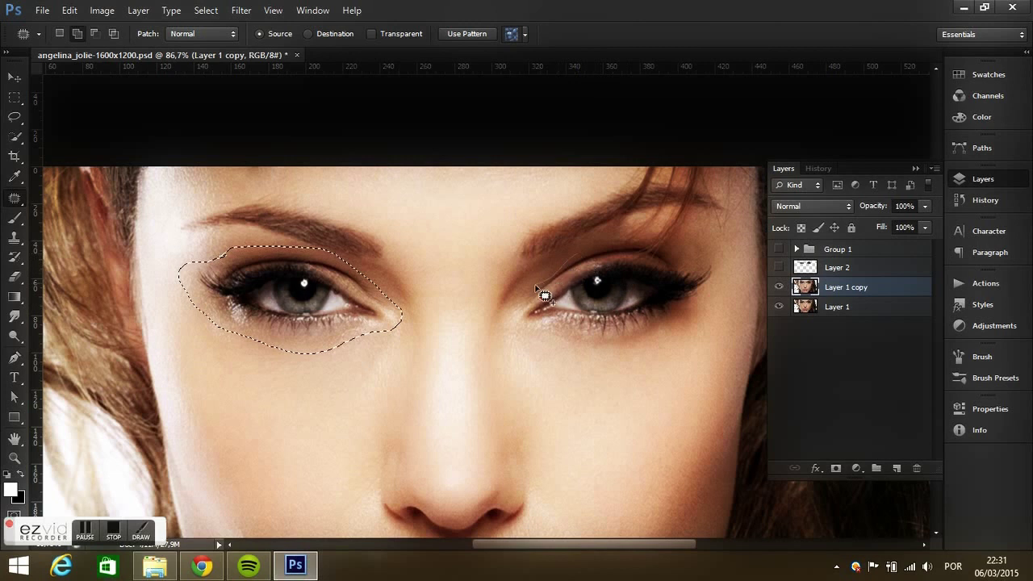
pyautogui.moveTo(292, 312)
pyautogui.mouseDown()
pyautogui.moveTo(284, 426)
pyautogui.moveTo(273, 406)
pyautogui.moveTo(275, 418)
pyautogui.mouseUp()
pyautogui.hotkey('ctrl', 'd')
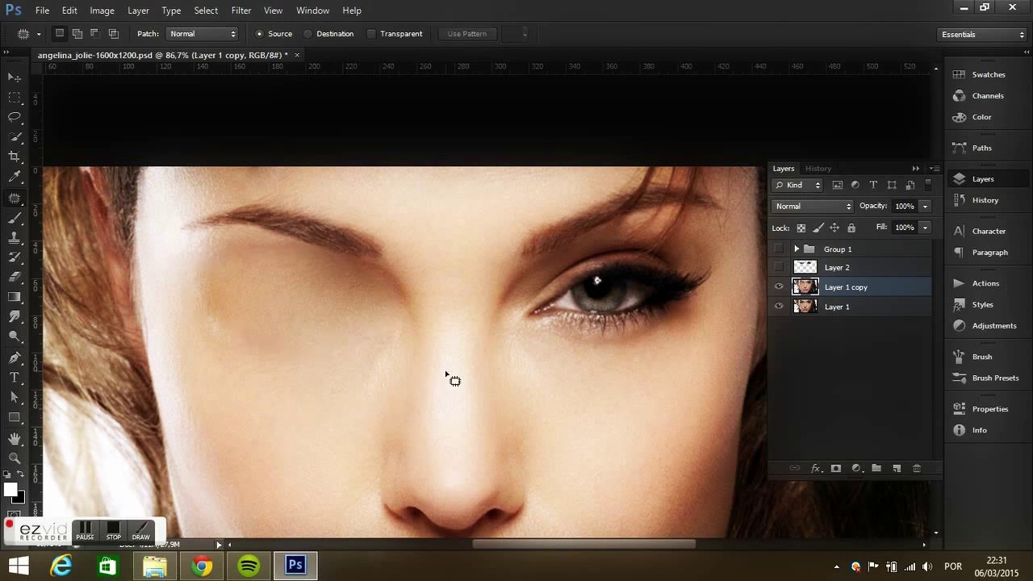
# - Patch away the right eye, then show and select Layer 2 again
pyautogui.moveTo(538, 292)
pyautogui.mouseDown()
pyautogui.moveTo(539, 343)
pyautogui.moveTo(635, 358)
pyautogui.moveTo(708, 323)
pyautogui.moveTo(729, 268)
pyautogui.moveTo(673, 256)
pyautogui.moveTo(597, 296)
pyautogui.moveTo(603, 405)
pyautogui.moveTo(600, 387)
pyautogui.moveTo(614, 412)
pyautogui.mouseUp()
pyautogui.hotkey('ctrl', 'd')
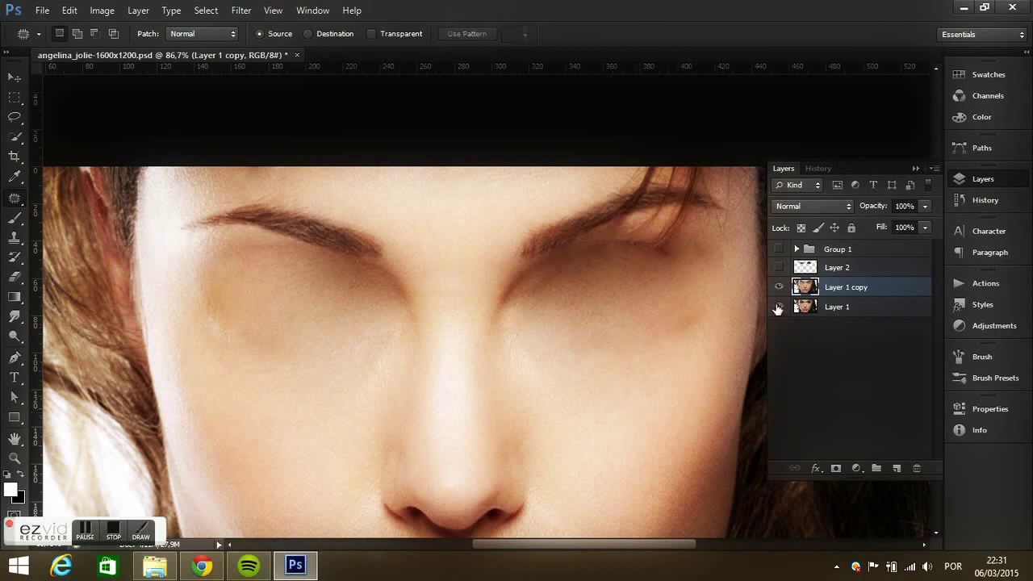
pyautogui.click(793, 275)
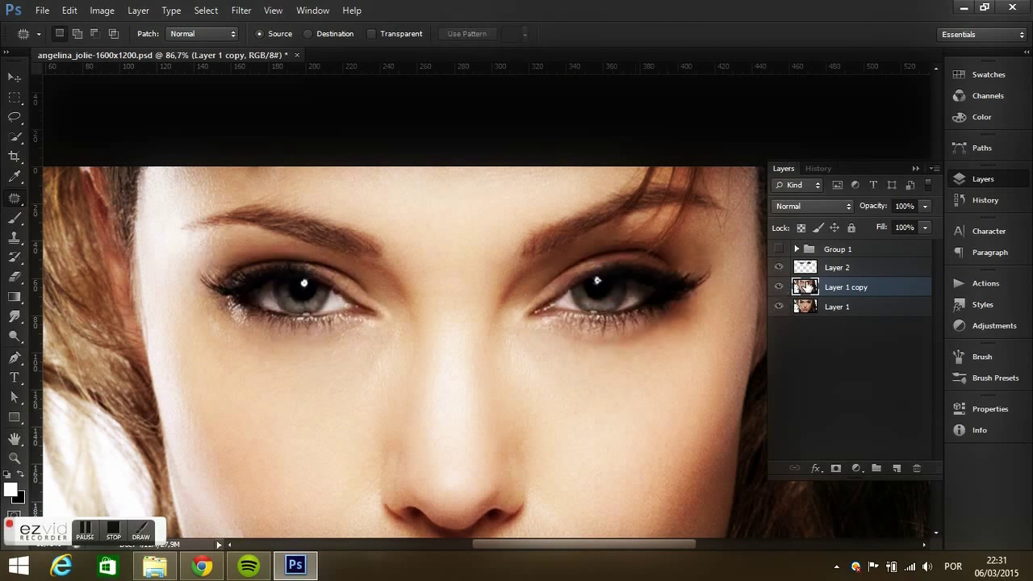
pyautogui.click(844, 269)
# - Scale the eye layer to about 80.66% height and 100.73% width, nudge it into place, and commit
pyautogui.click(14, 78)
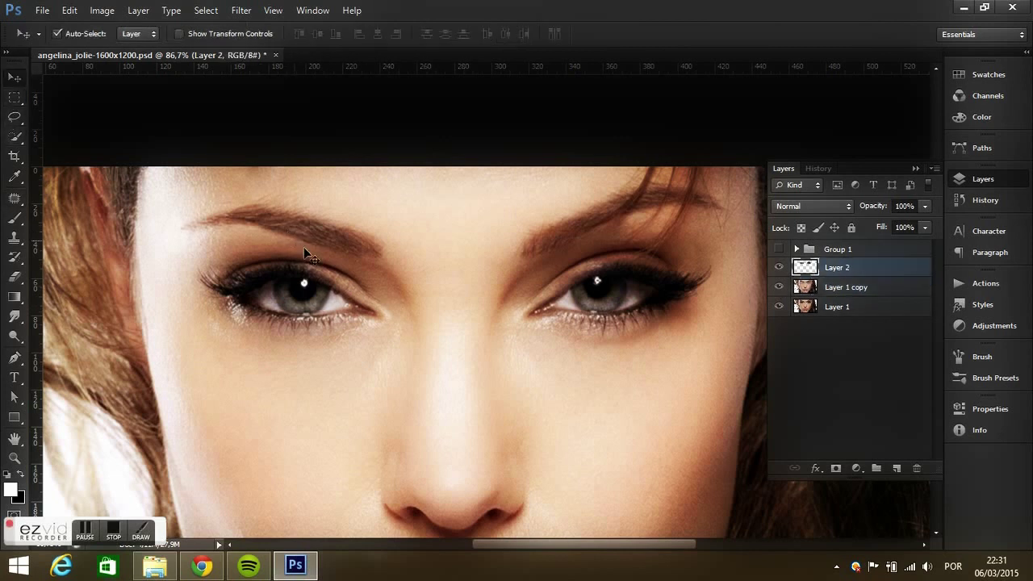
pyautogui.hotkey('ctrl', 't')
pyautogui.moveTo(456, 237); pyautogui.dragTo(453, 259)
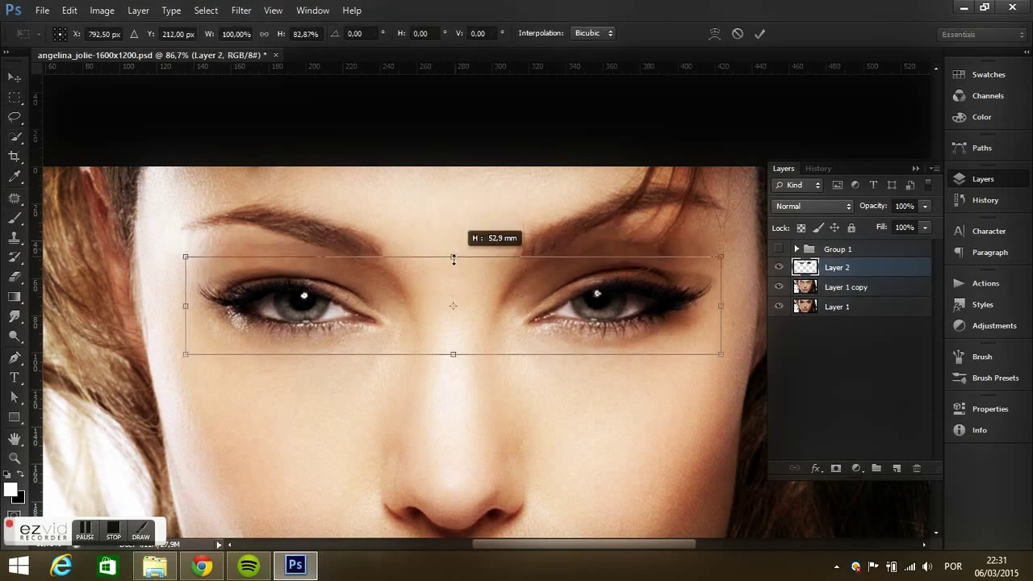
pyautogui.moveTo(184, 306); pyautogui.dragTo(180, 307)
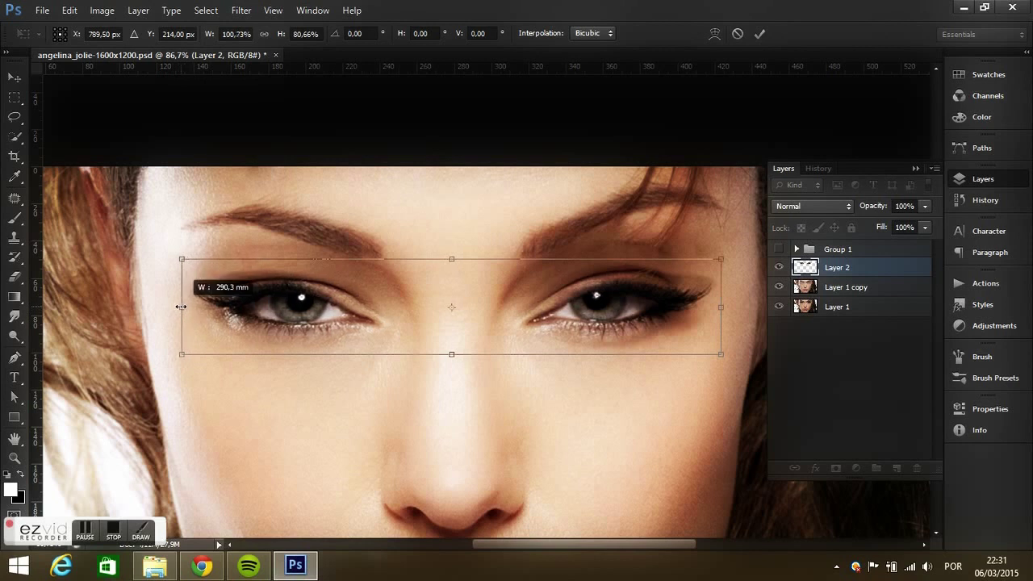
pyautogui.press('Right')
pyautogui.press('Right')
pyautogui.press('Right')
pyautogui.hotkey('shift', 'Up')
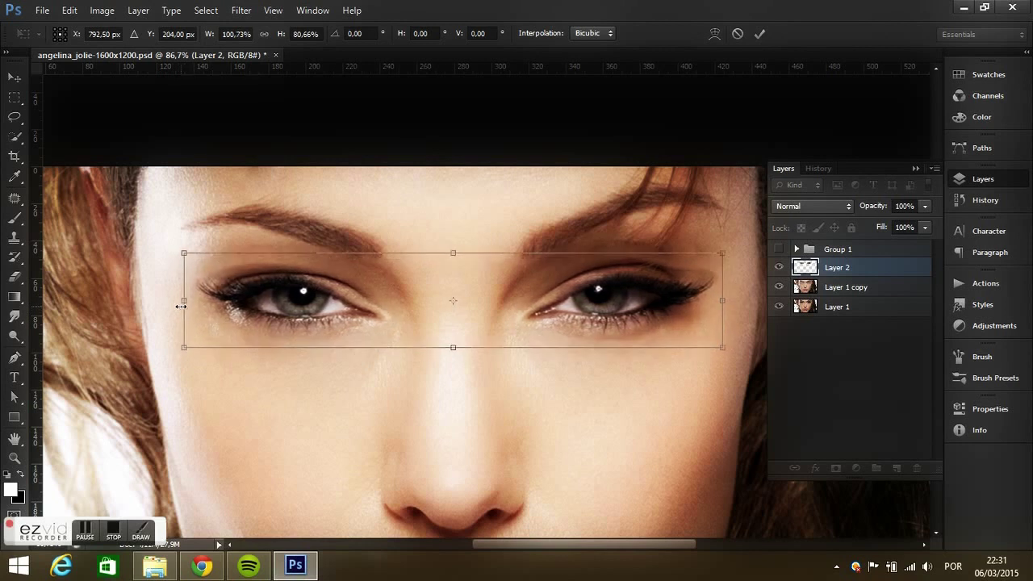
pyautogui.hotkey('shift', 'Down')
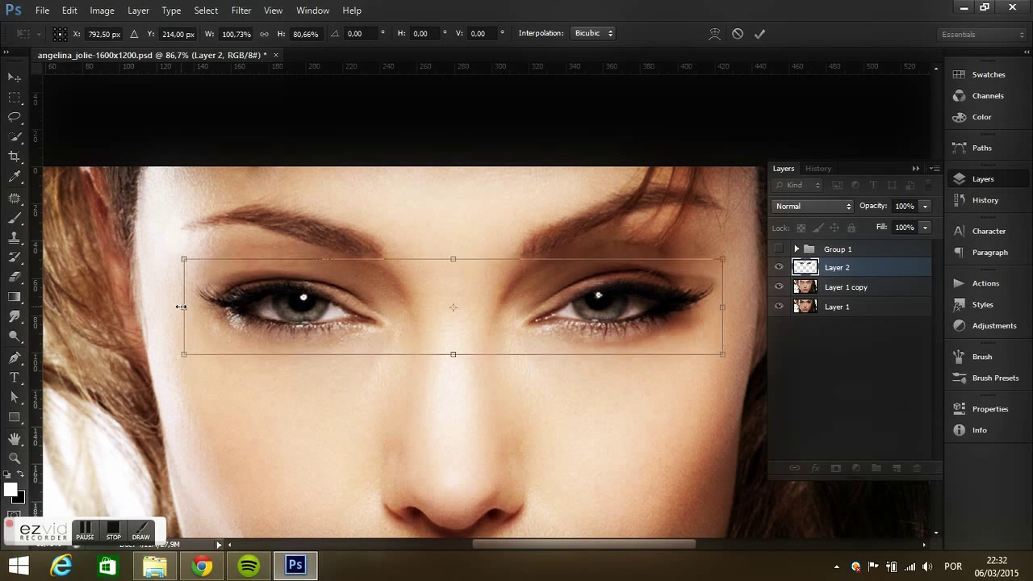
pyautogui.hotkey('shift', 'Up')
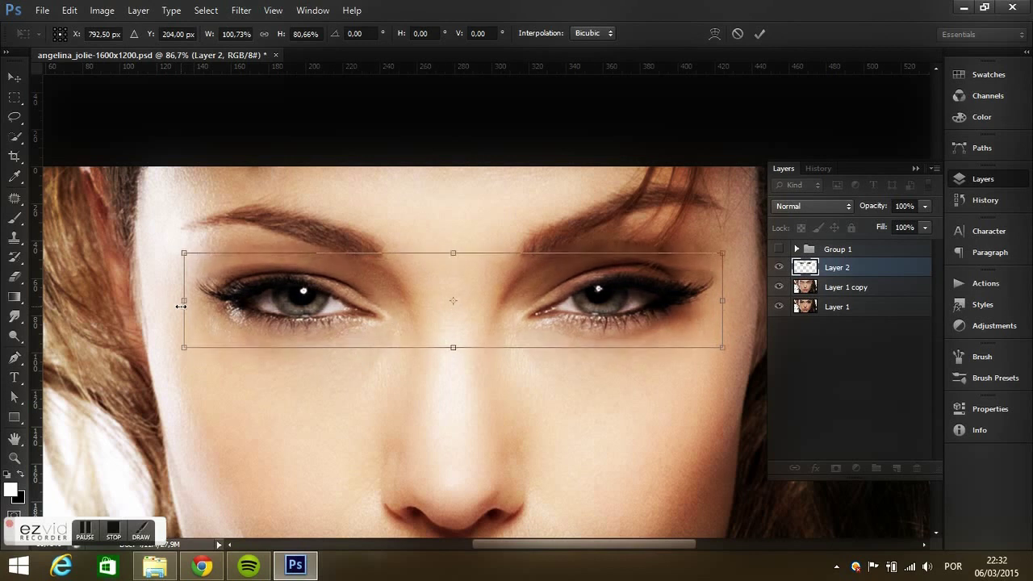
pyautogui.press('Return')
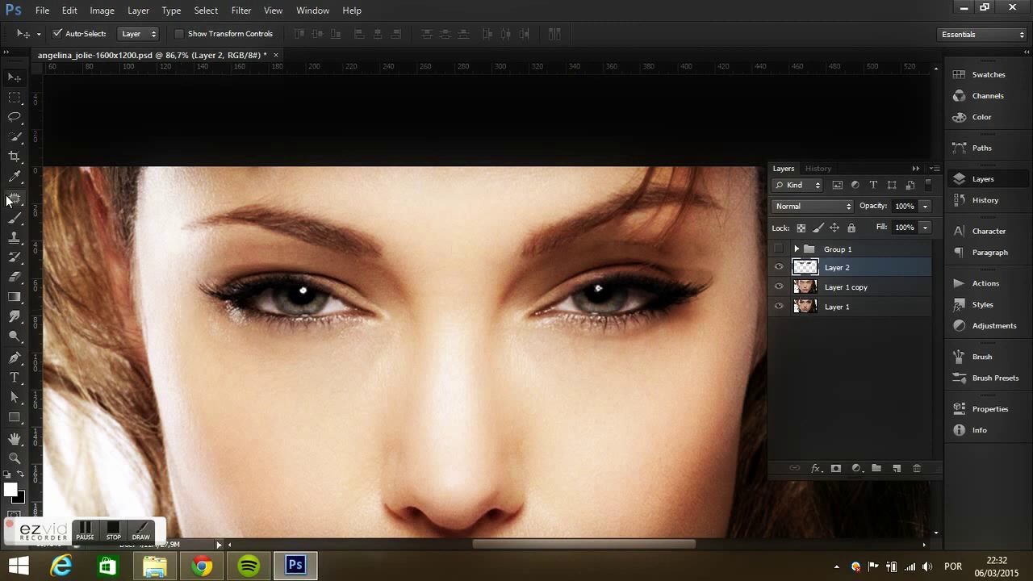
# - Pick the Eraser and toggle the face layers' visibility to inspect the eye layer alone
pyautogui.click(15, 276)
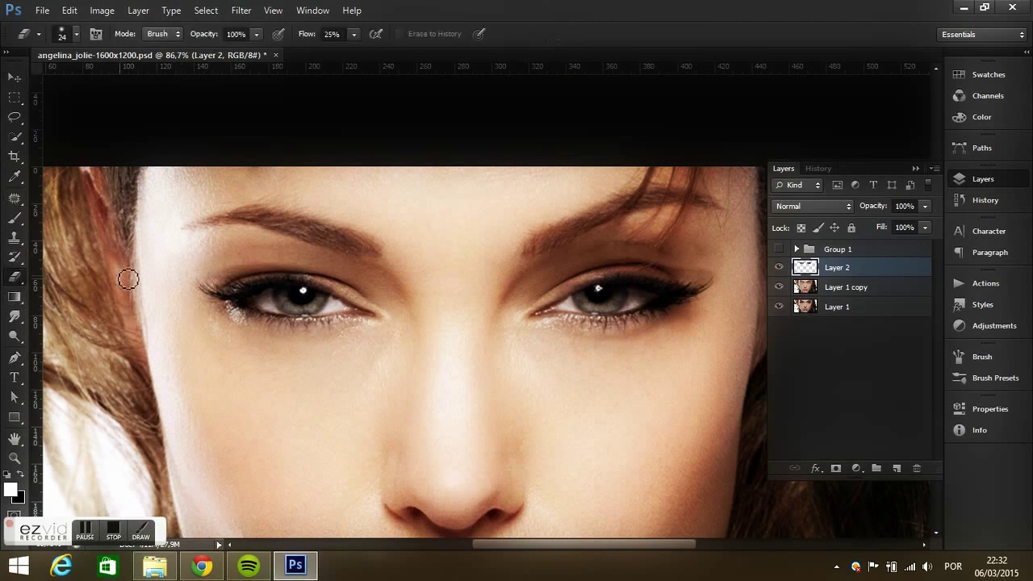
pyautogui.scroll(2, 327, 305)
pyautogui.scroll(2, 328, 305)
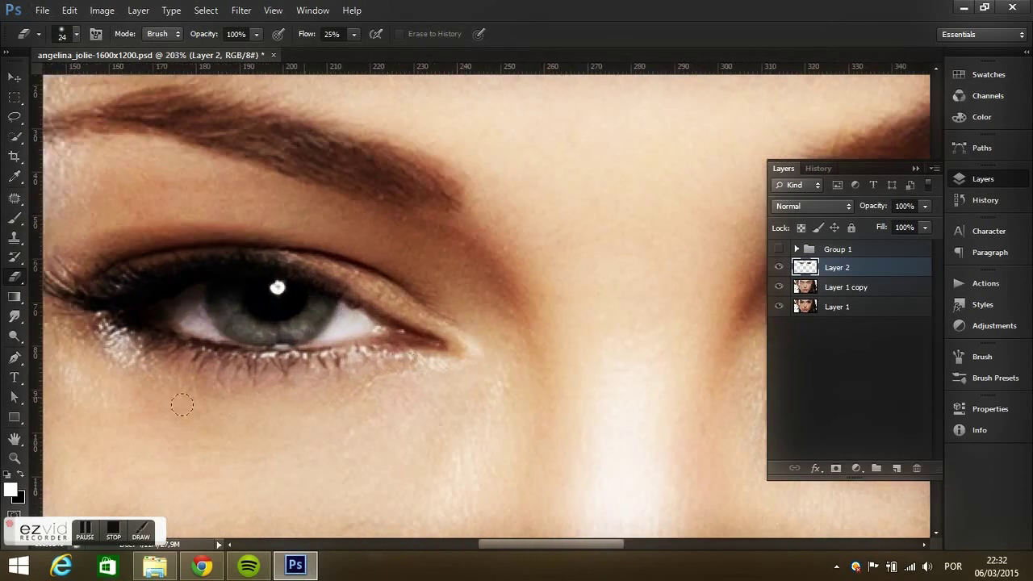
pyautogui.click(780, 288)
pyautogui.click(780, 288)
pyautogui.click(780, 288)
pyautogui.click(779, 307)
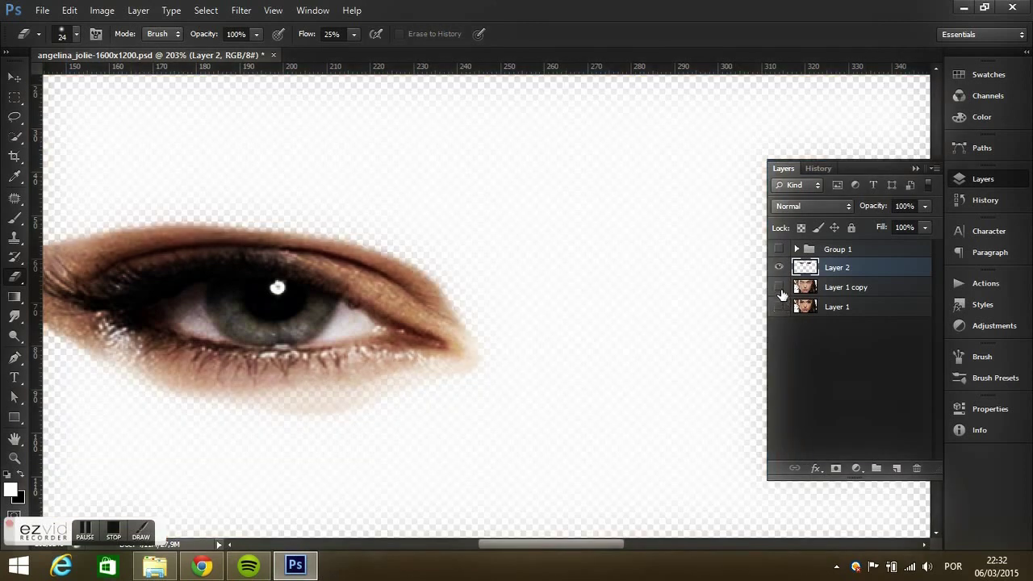
pyautogui.click(780, 288)
pyautogui.click(779, 308)
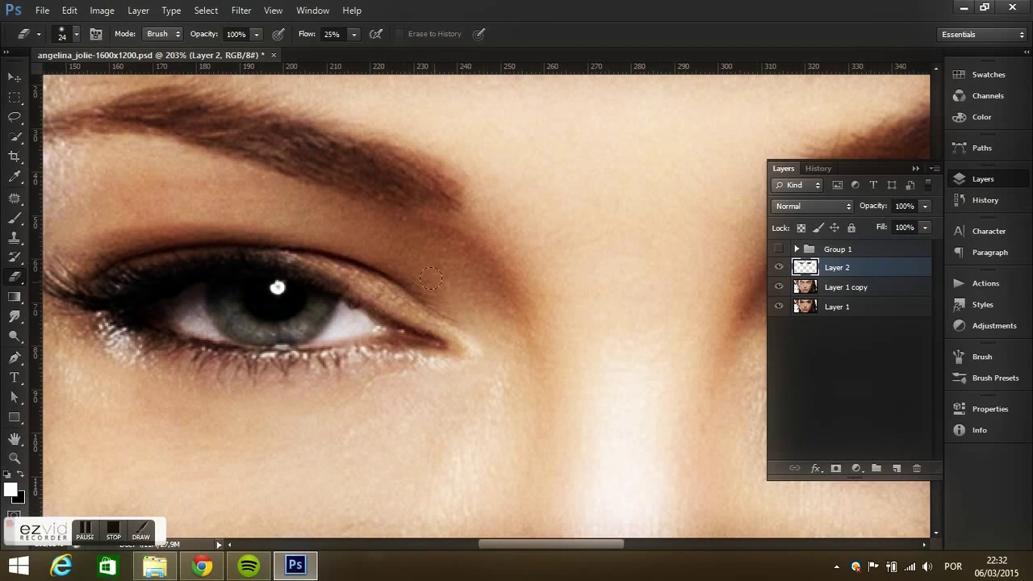
pyautogui.moveTo(224, 198); pyautogui.dragTo(337, 192)
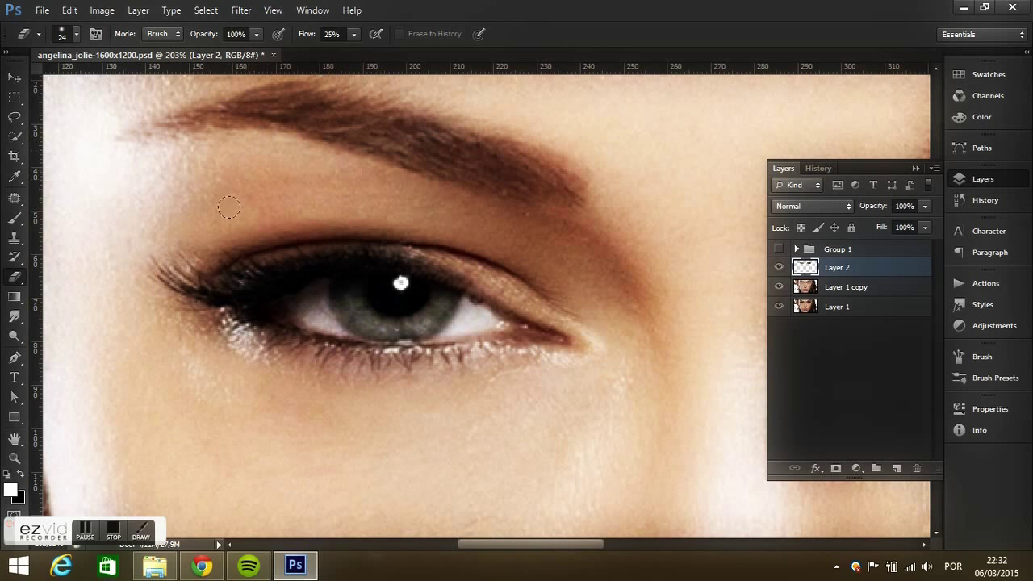
# - Set the eraser to 43 px, move to the other eye, and compare by toggling Layer 2
pyautogui.click(256, 34)
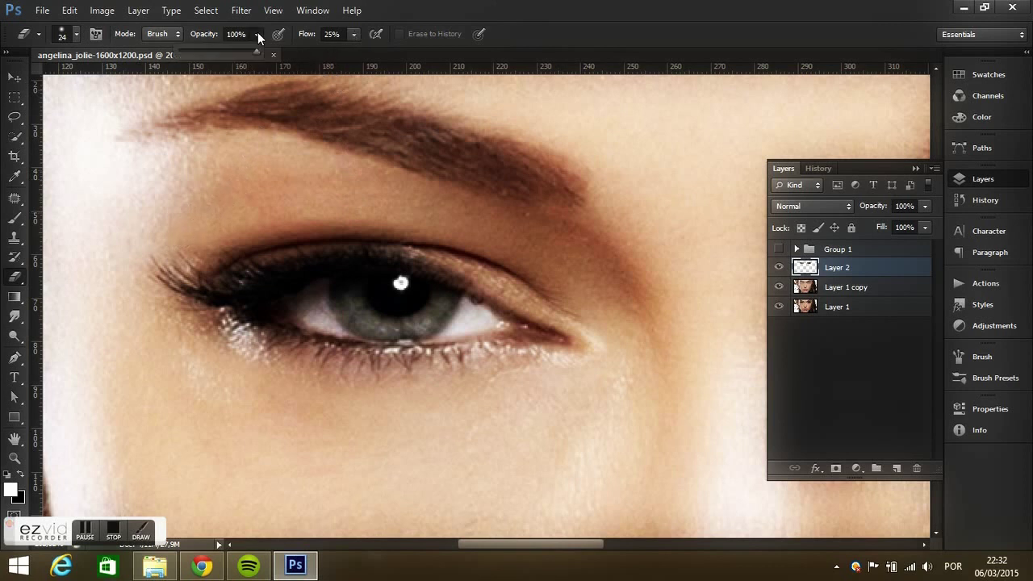
pyautogui.click(75, 35)
pyautogui.write('43')
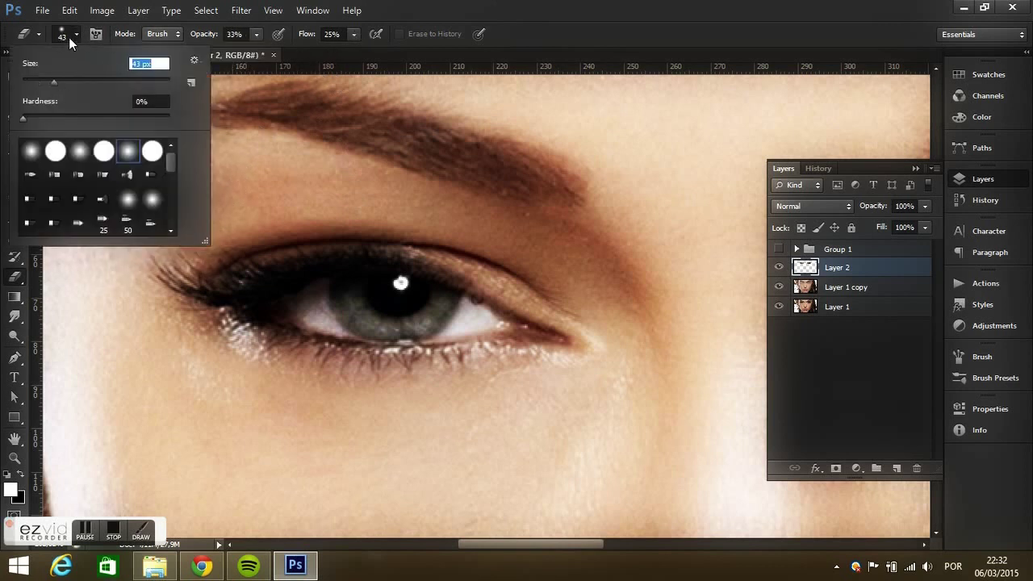
pyautogui.press('Return')
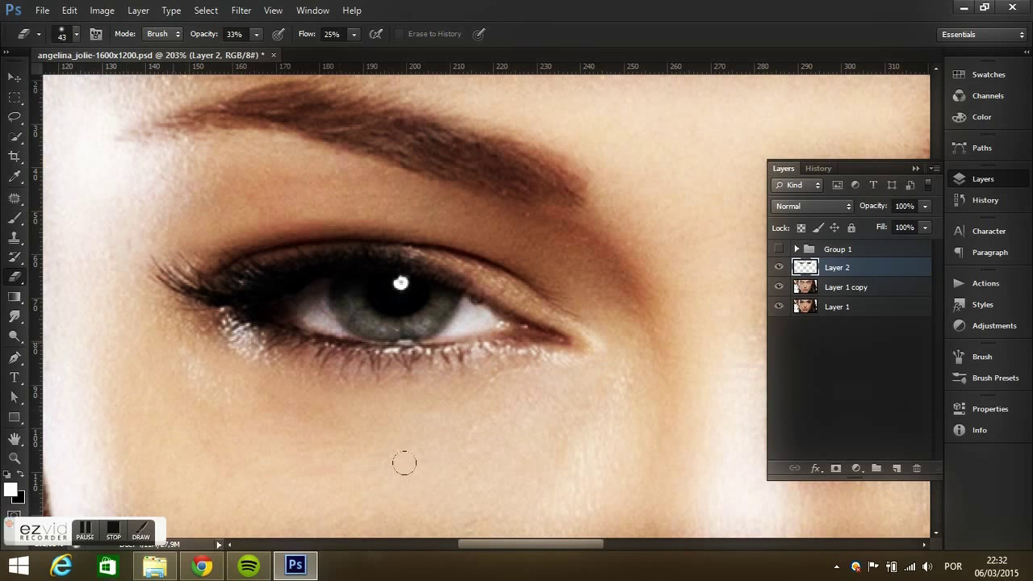
pyautogui.moveTo(445, 397); pyautogui.dragTo(436, 278)
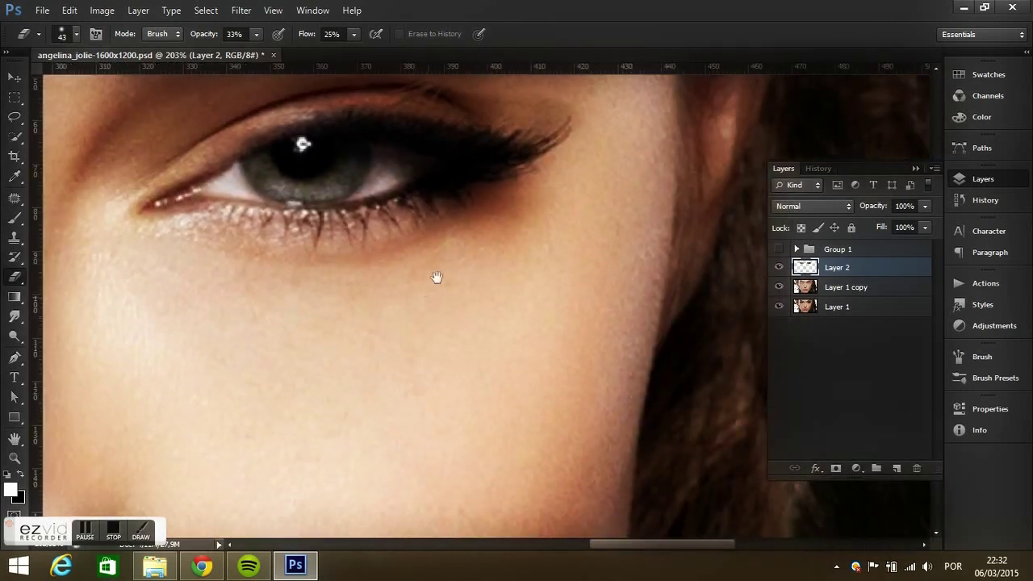
pyautogui.moveTo(526, 202); pyautogui.dragTo(606, 201)
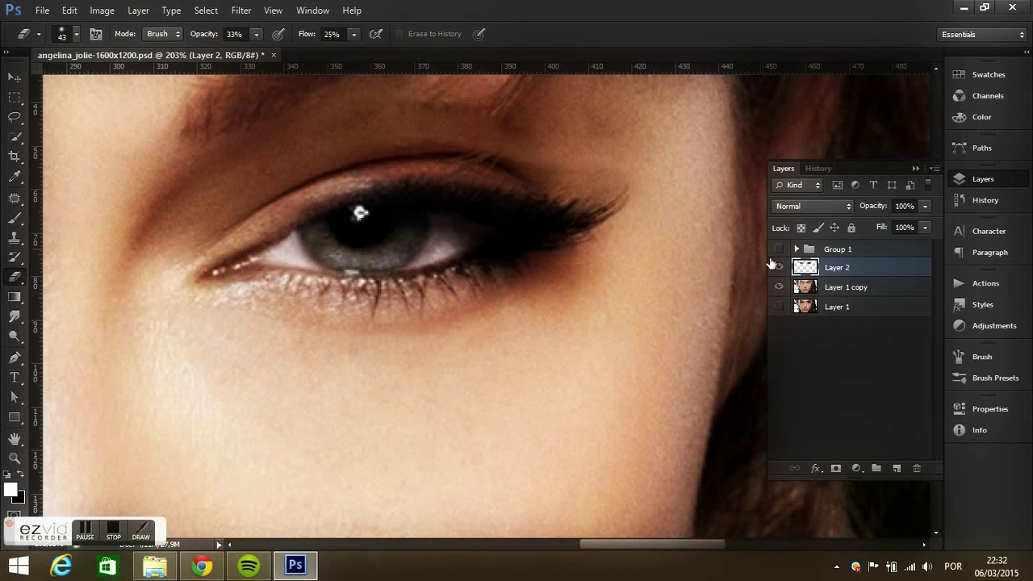
pyautogui.click(778, 267)
pyautogui.click(778, 268)
# - Select Layer 1 copy and open Filter > Liquify with a 200-pixel brush
pyautogui.press('v')
pyautogui.scroll(-5, 371, 273)
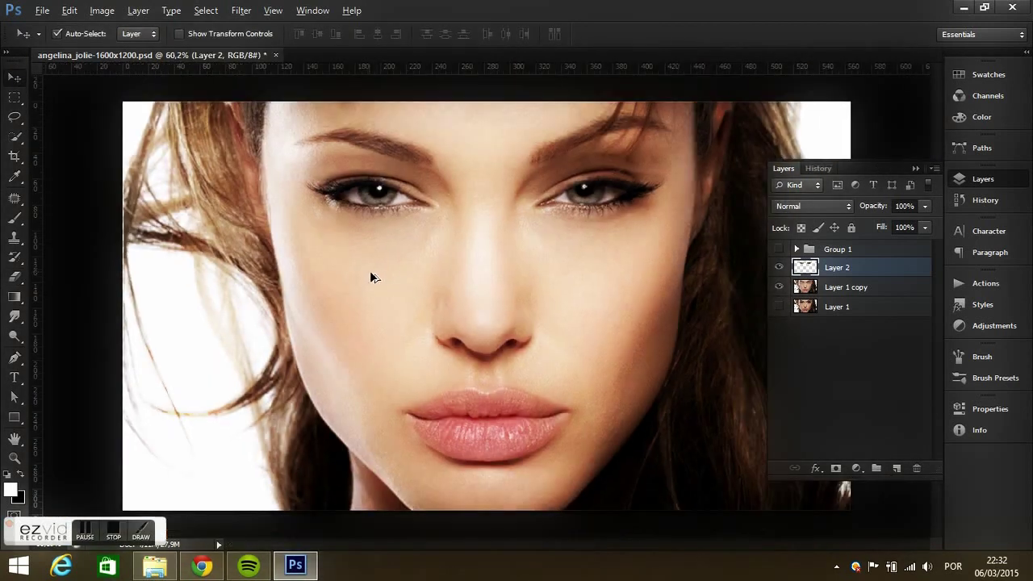
pyautogui.press('alt')
pyautogui.click(832, 290)
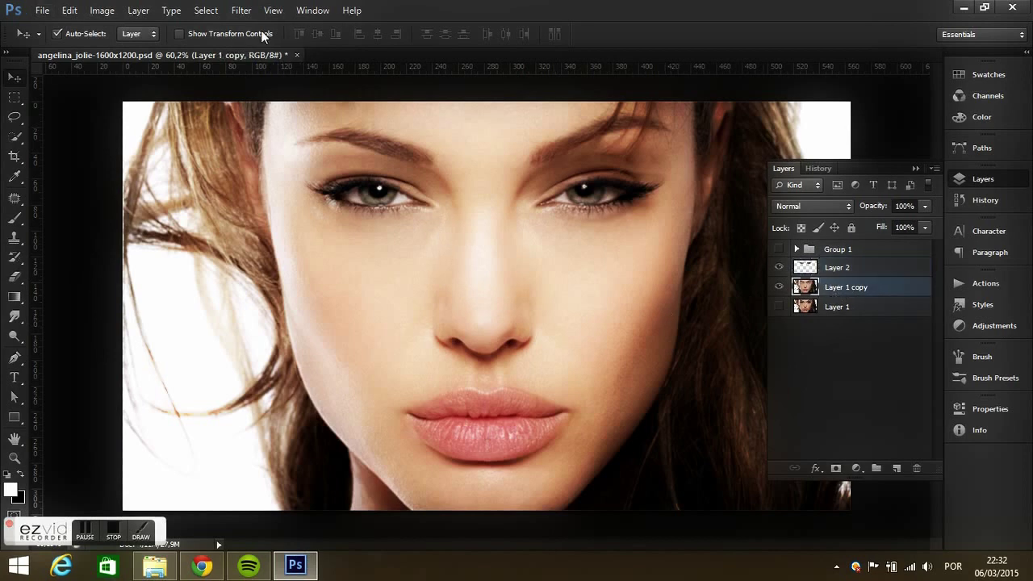
pyautogui.click(240, 9)
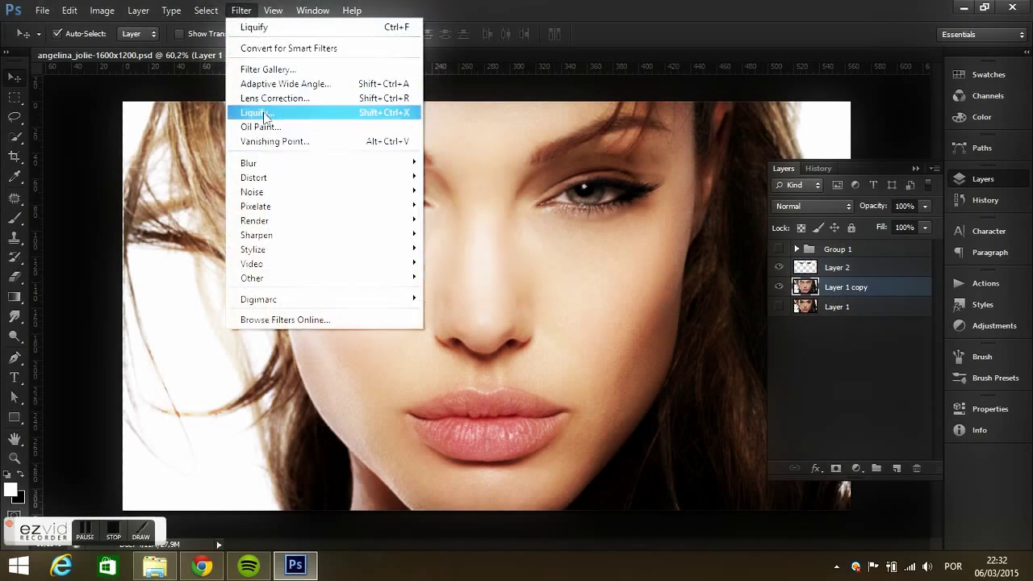
pyautogui.click(258, 112)
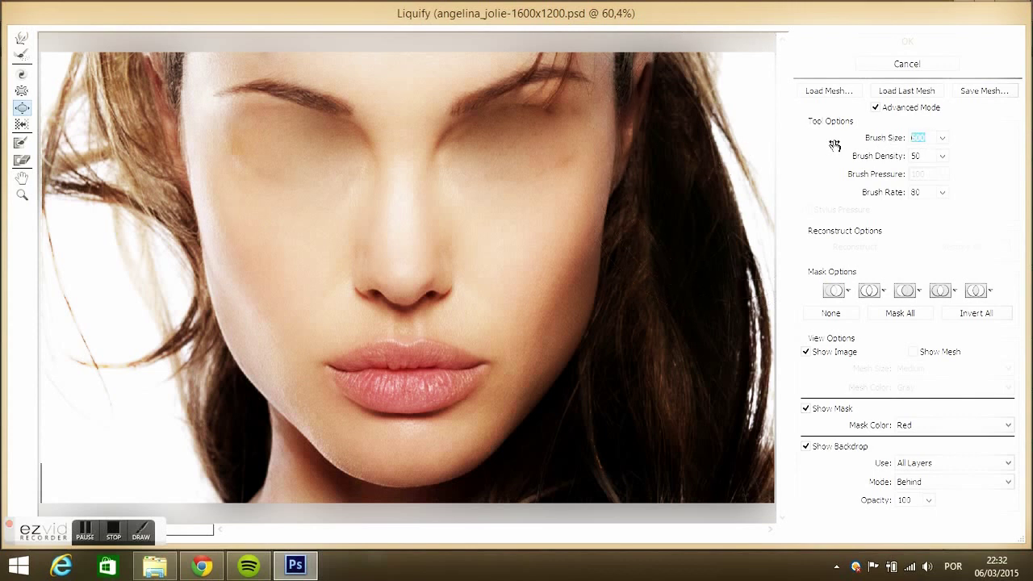
pyautogui.write('0')
pyautogui.click(402, 267)
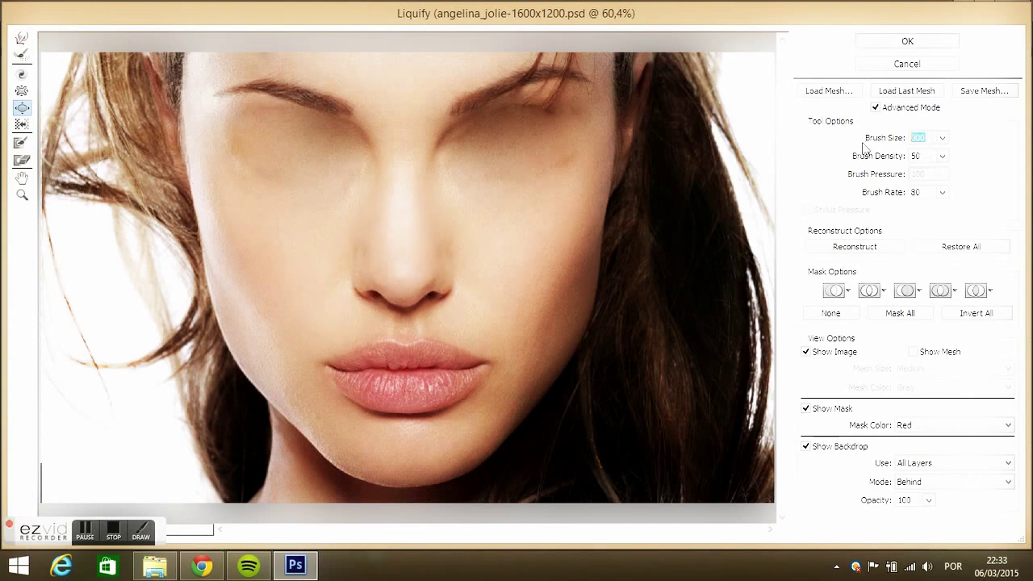
pyautogui.write('0')
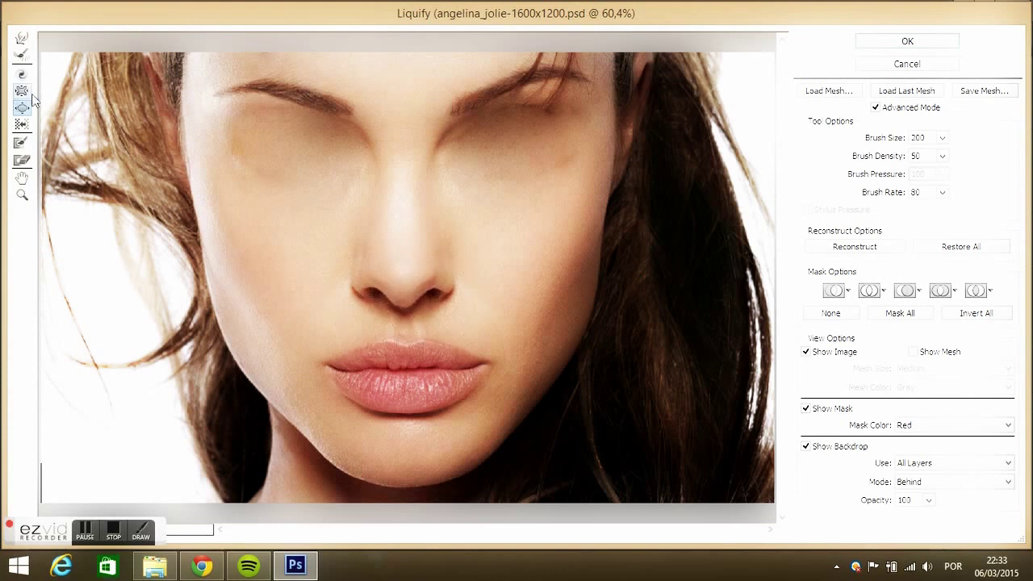
# - With Forward Warp at brush size 500, push the nose tip slightly downward
pyautogui.click(22, 37)
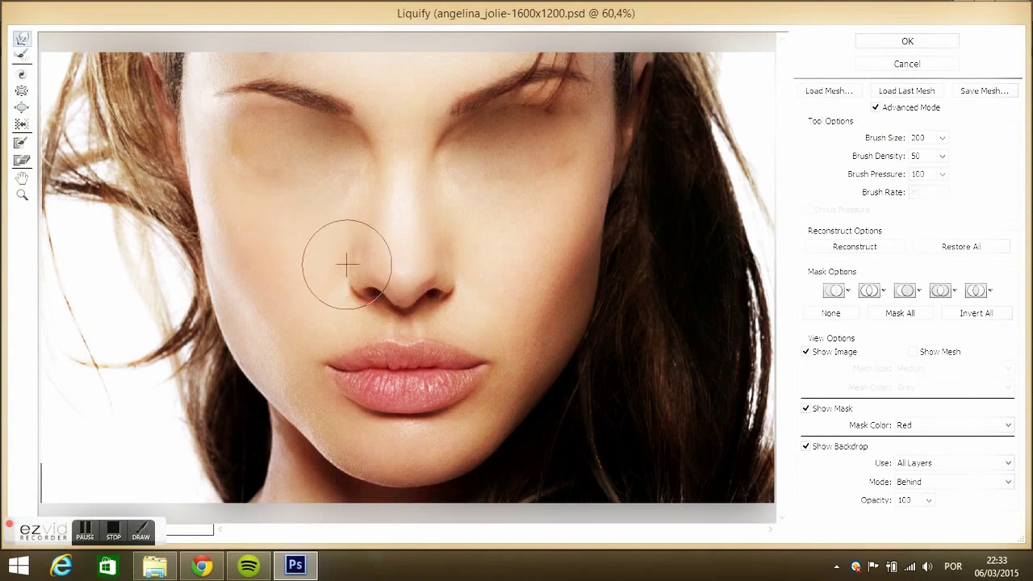
pyautogui.click(22, 125)
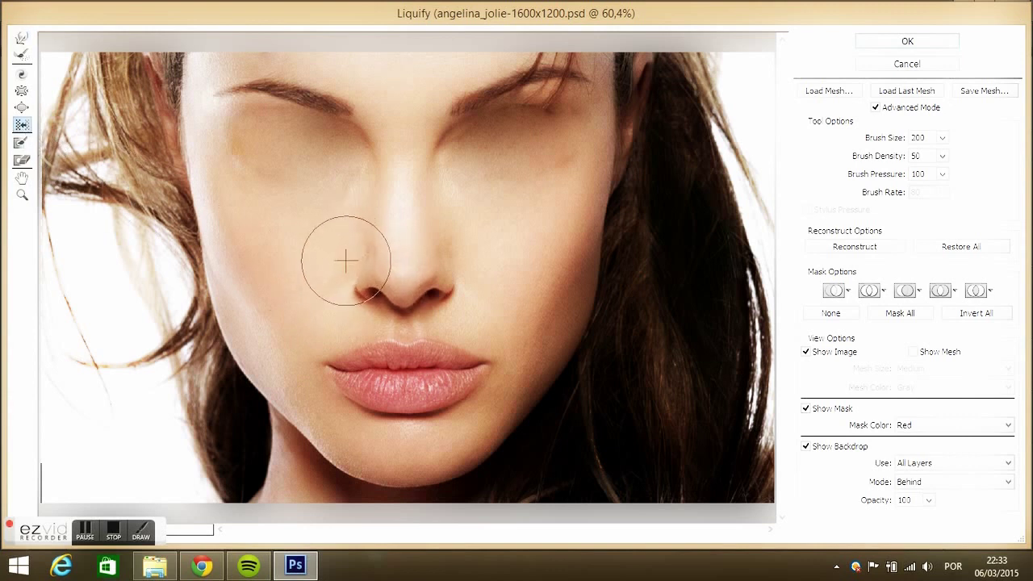
pyautogui.click(873, 143)
pyautogui.click(22, 38)
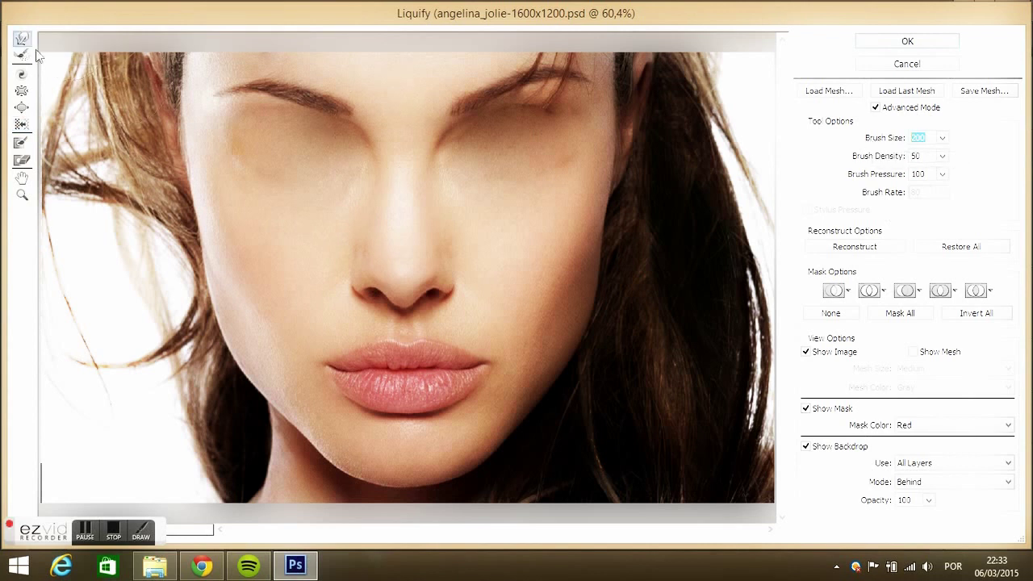
pyautogui.write('500')
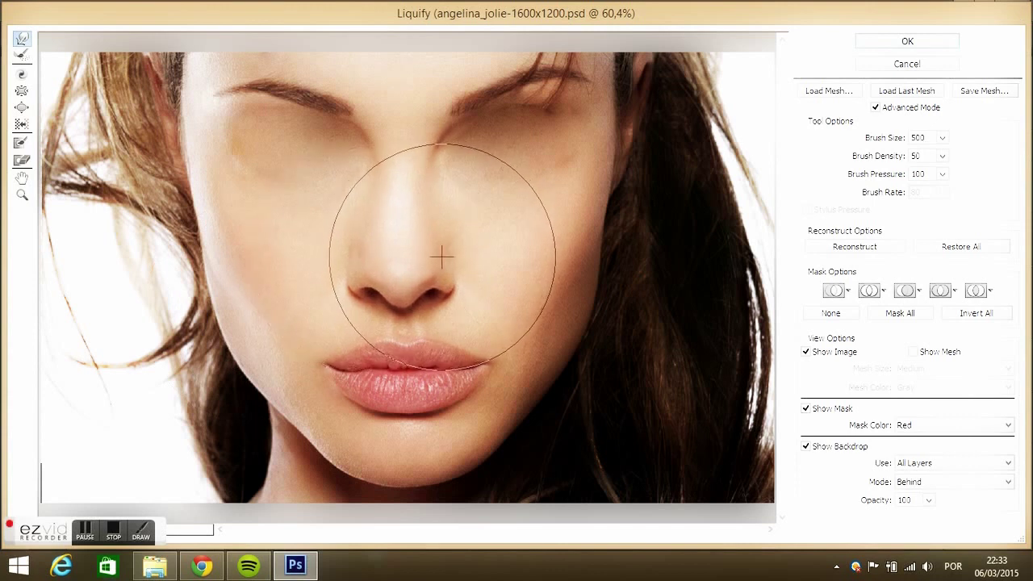
pyautogui.moveTo(396, 261); pyautogui.dragTo(398, 271)
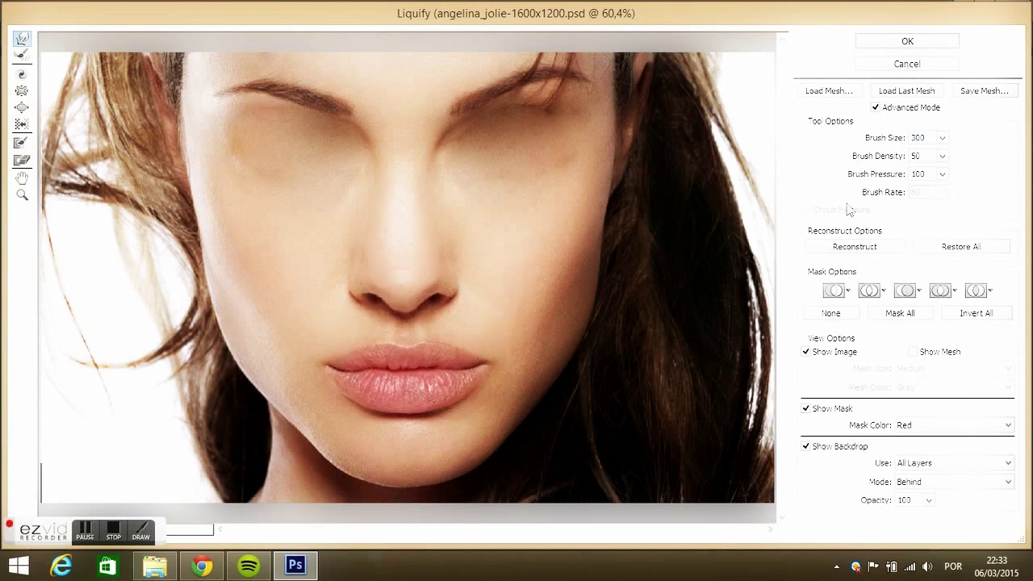
pyautogui.write('00')
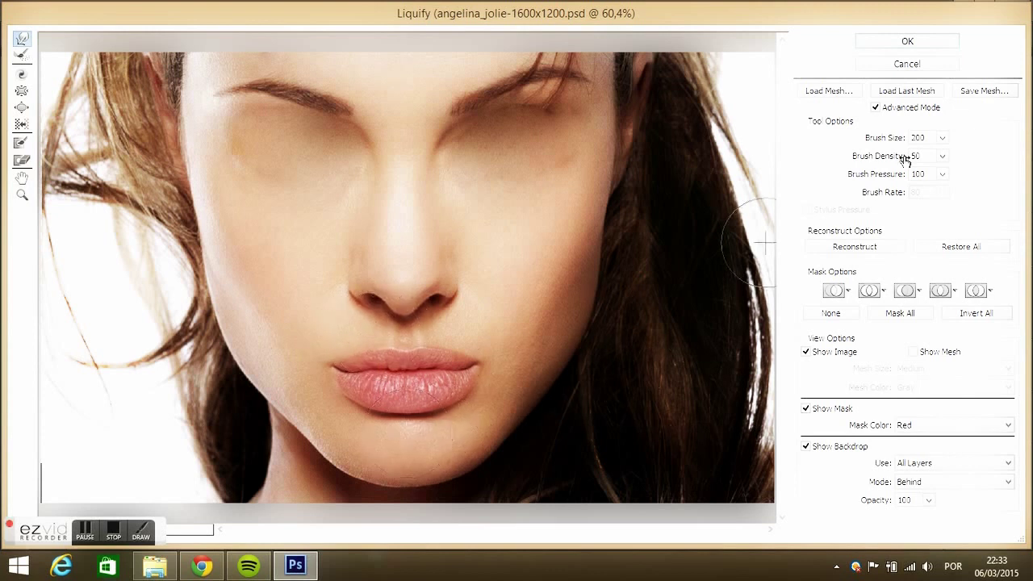
# - Push the lips and chin up and lift both eyebrows
pyautogui.write('500')
pyautogui.moveTo(392, 438); pyautogui.dragTo(404, 397)
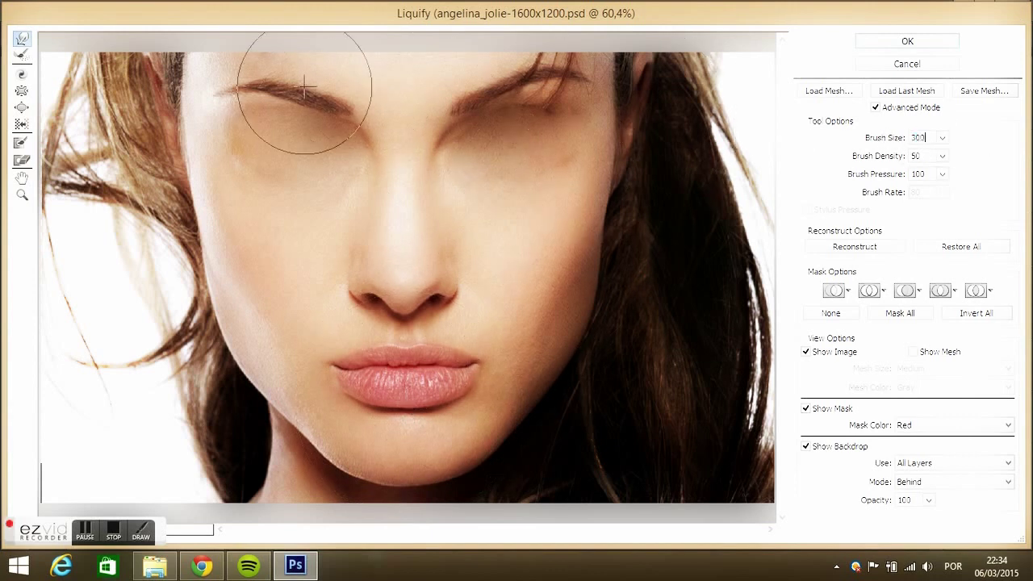
pyautogui.moveTo(233, 88); pyautogui.dragTo(242, 81)
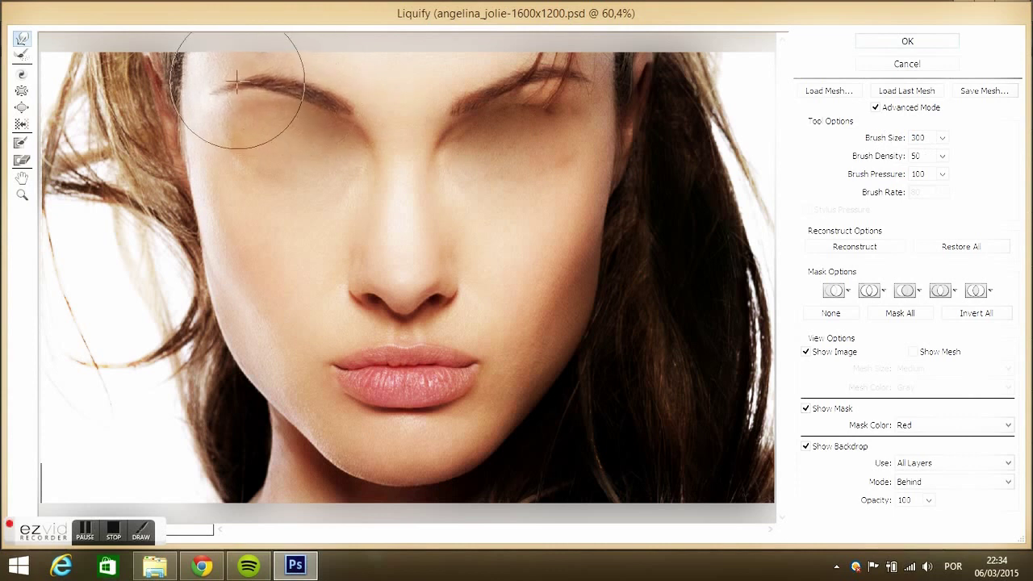
pyautogui.moveTo(485, 101); pyautogui.dragTo(537, 71)
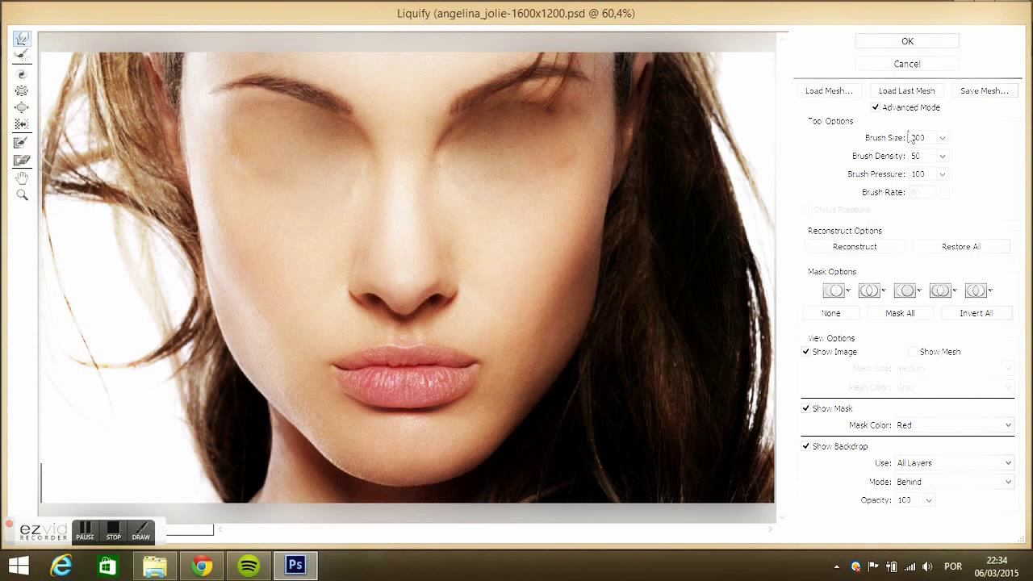
# - Slim both cheeks with an 800 brush, then try the Bloat tool at size 20
pyautogui.click(866, 139)
pyautogui.write('800')
pyautogui.moveTo(609, 344); pyautogui.dragTo(594, 341)
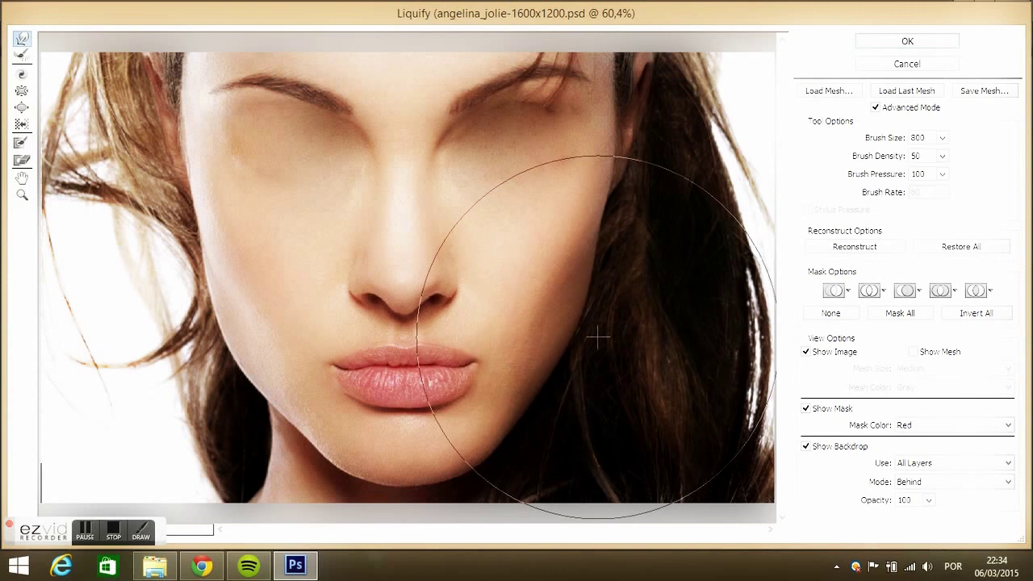
pyautogui.moveTo(165, 344); pyautogui.dragTo(213, 366)
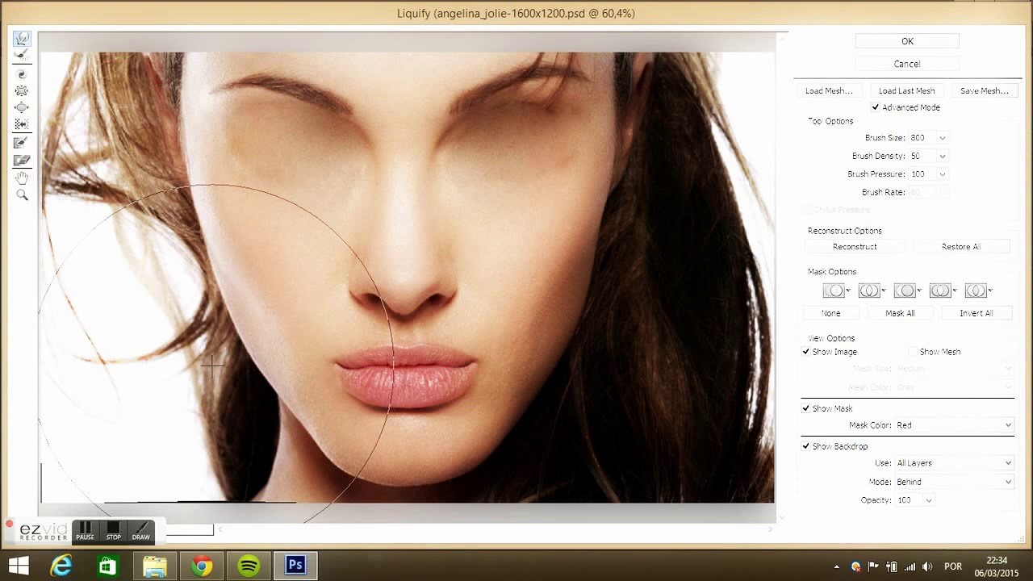
pyautogui.click(22, 108)
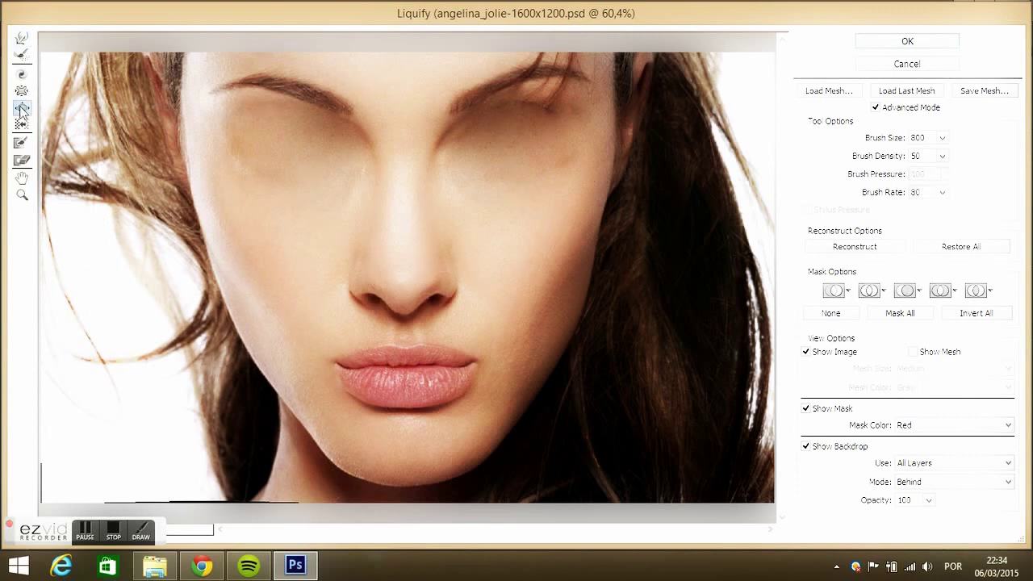
pyautogui.write('2')
pyautogui.write('0')
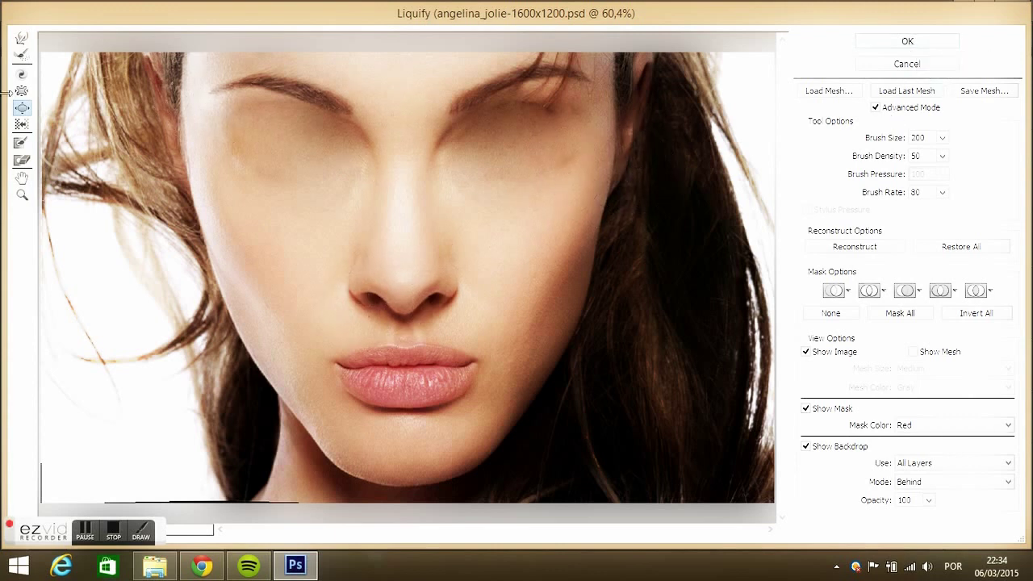
# - Push the lower face upward with a 1000 Forward Warp brush, comparing via undo
pyautogui.click(21, 42)
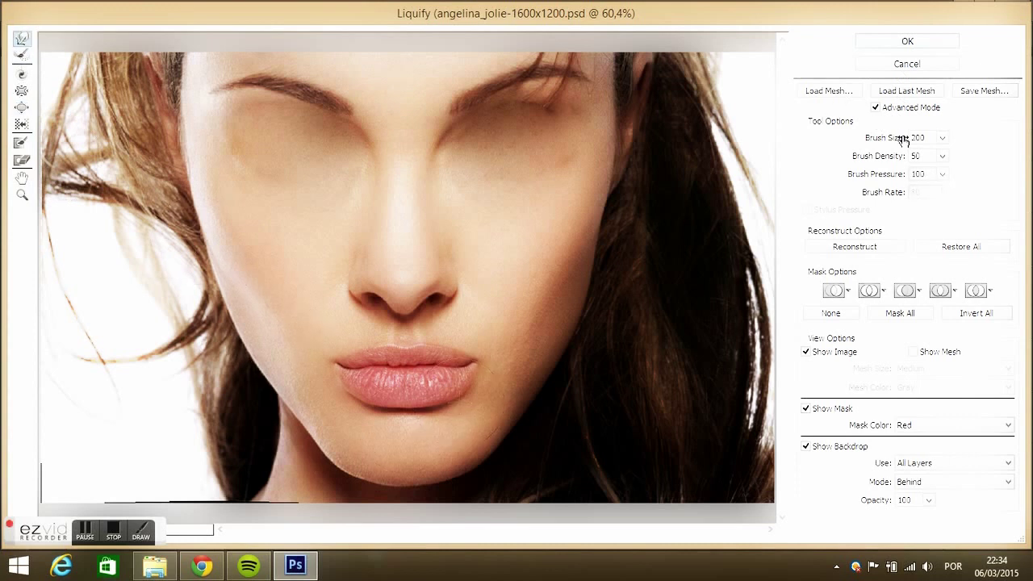
pyautogui.click(876, 141)
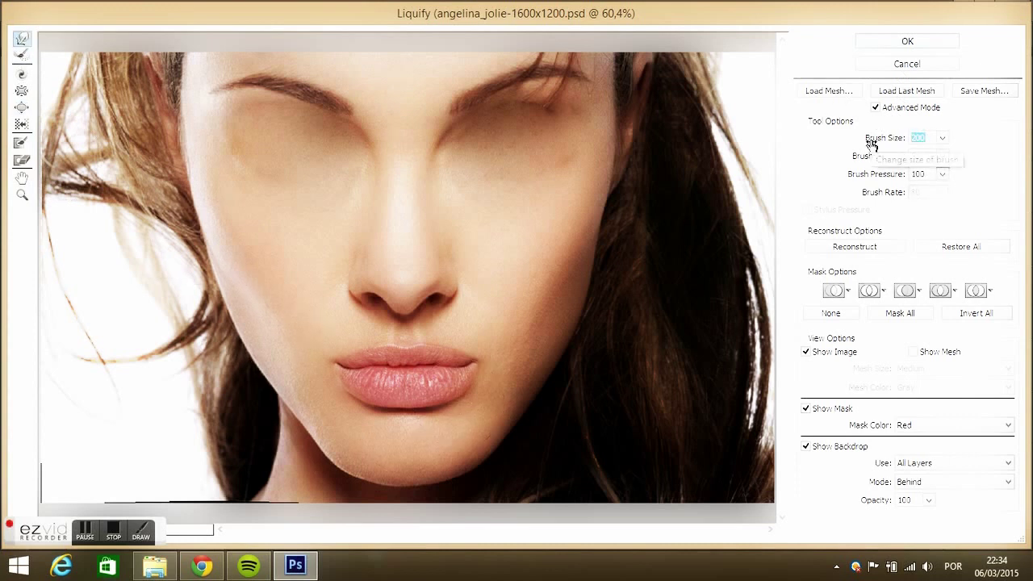
pyautogui.write('1000')
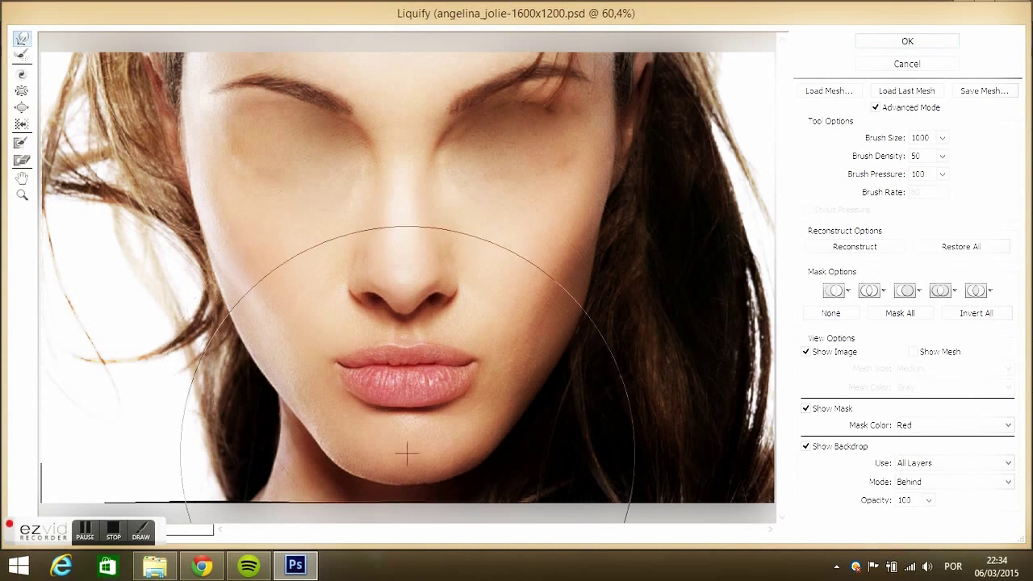
pyautogui.moveTo(406, 455); pyautogui.dragTo(410, 443)
pyautogui.hotkey('ctrl', 'z')
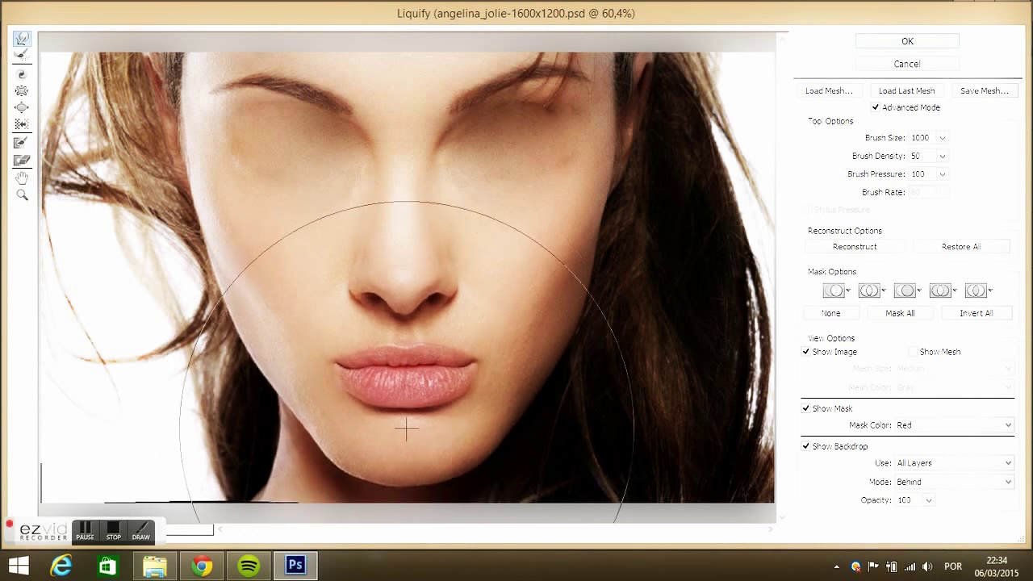
pyautogui.hotkey('ctrl', 'z')
pyautogui.hotkey('ctrl', 'z')
pyautogui.hotkey('ctrl', 'z')
pyautogui.hotkey('ctrl', 'z')
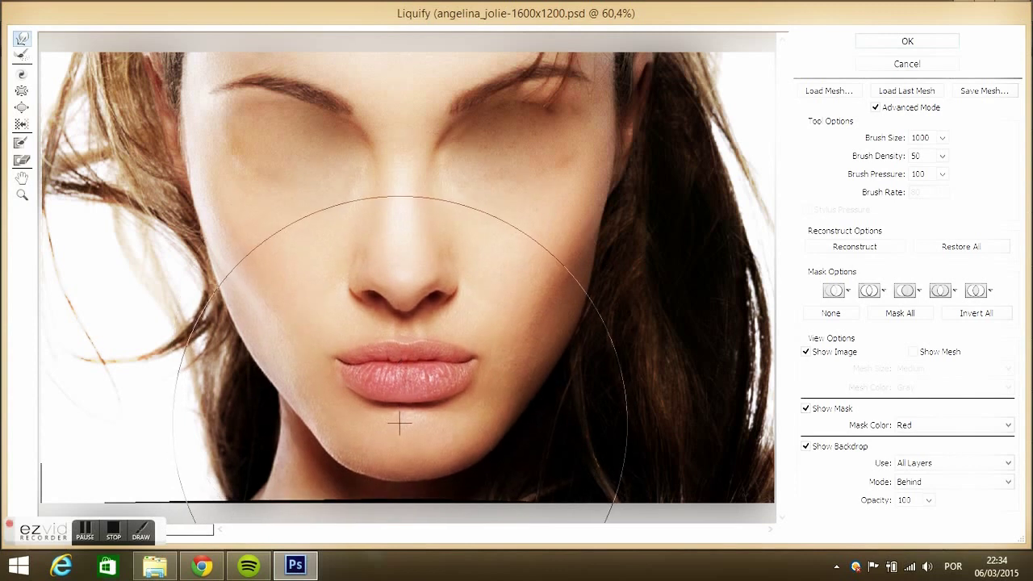
pyautogui.moveTo(402, 250); pyautogui.dragTo(402, 239)
pyautogui.hotkey('ctrl', 'z')
pyautogui.hotkey('ctrl', 'z')
pyautogui.hotkey('ctrl', 'z')
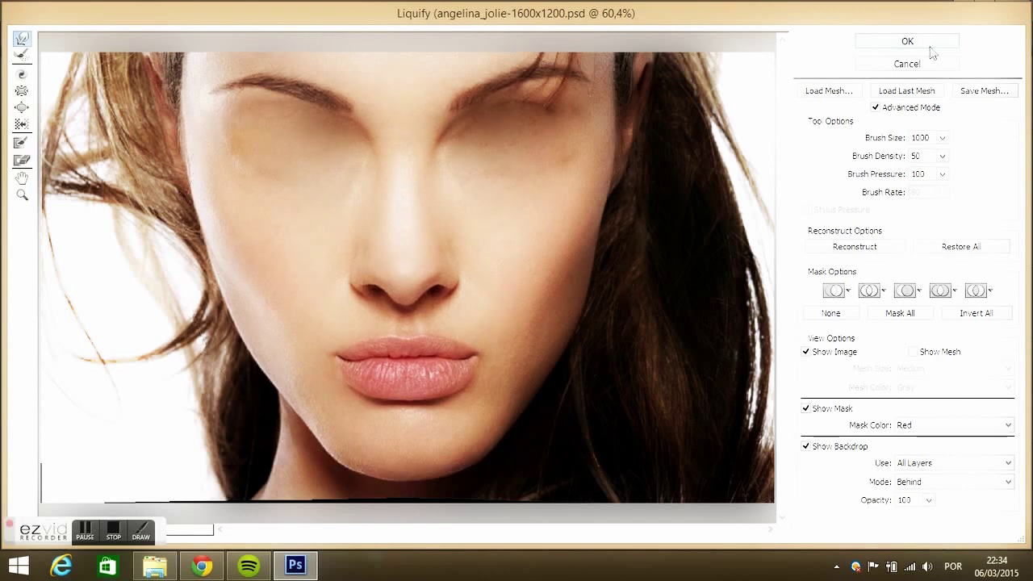
# - Apply Liquify, convert Layer 1 copy and Layer 2 to a smart object, and rasterize it
pyautogui.click(928, 44)
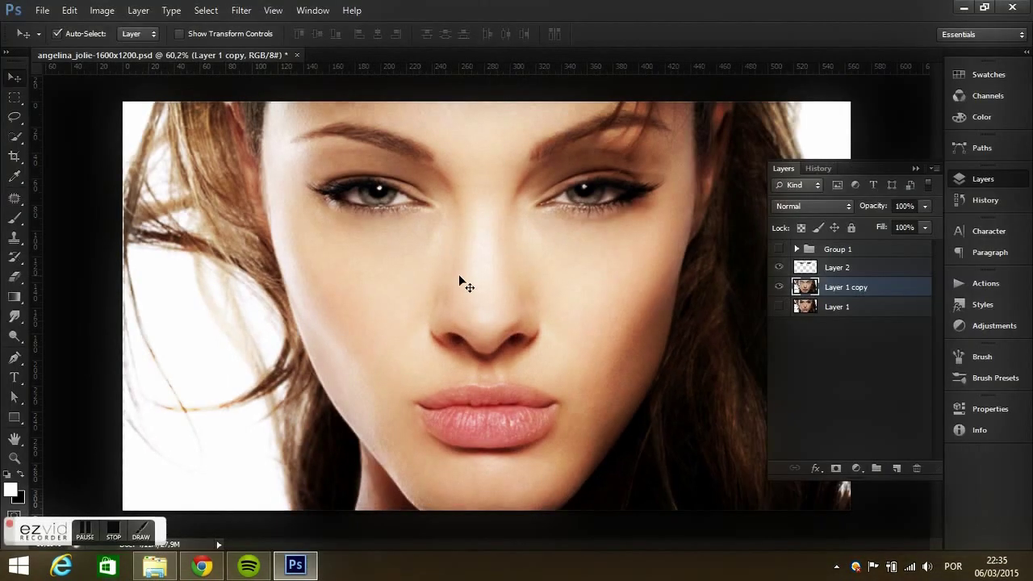
pyautogui.scroll(-3, 535, 302)
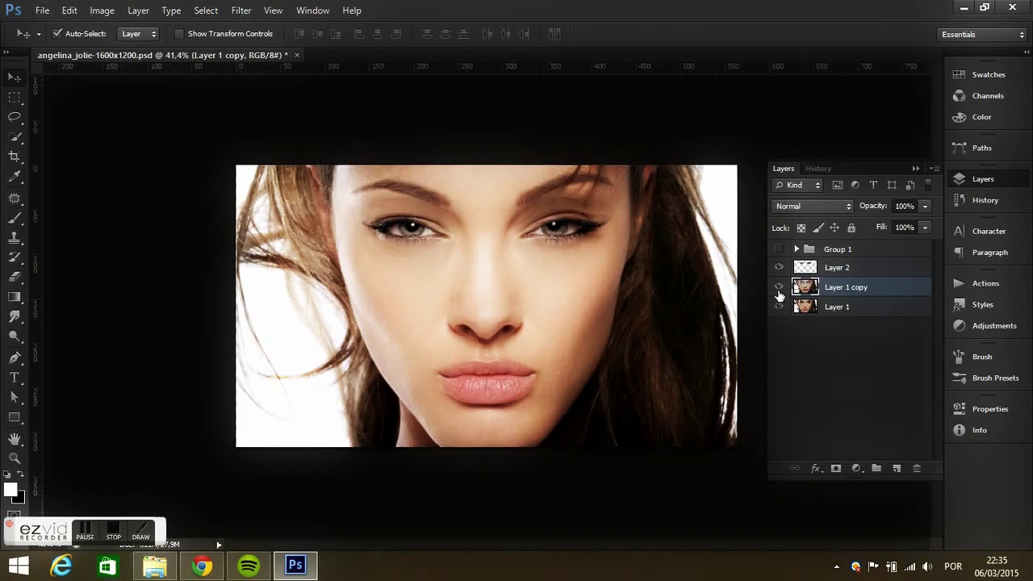
pyautogui.keyDown('shift'); pyautogui.click(843, 271); pyautogui.keyUp('shift')
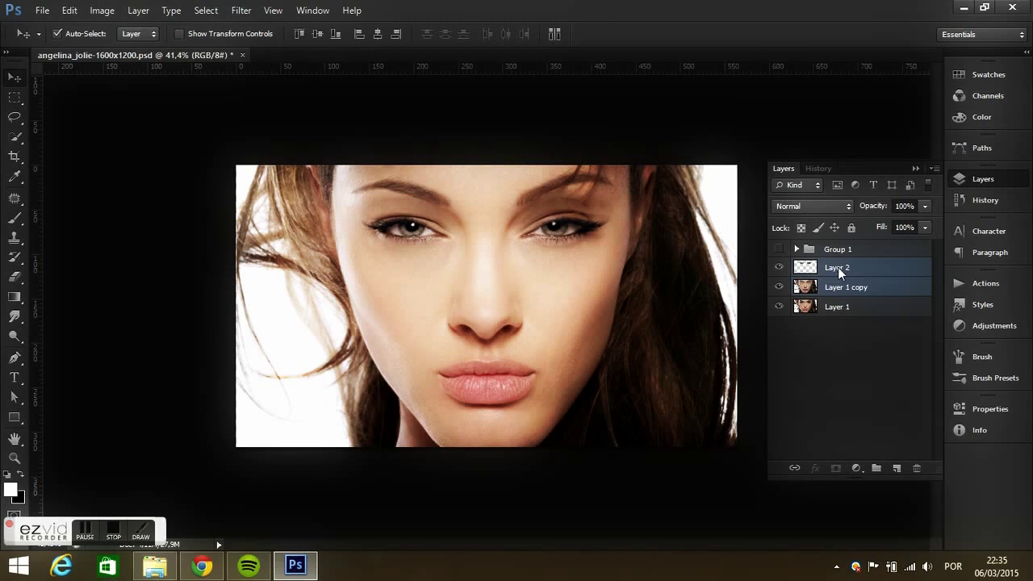
pyautogui.rightClick(838, 267)
pyautogui.click(893, 121)
pyautogui.rightClick(832, 267)
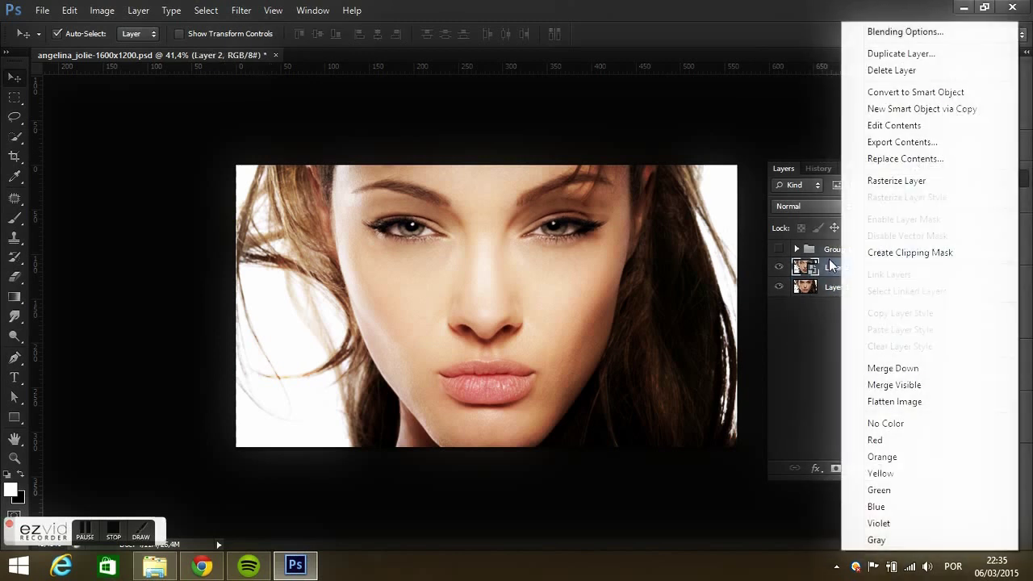
pyautogui.click(896, 180)
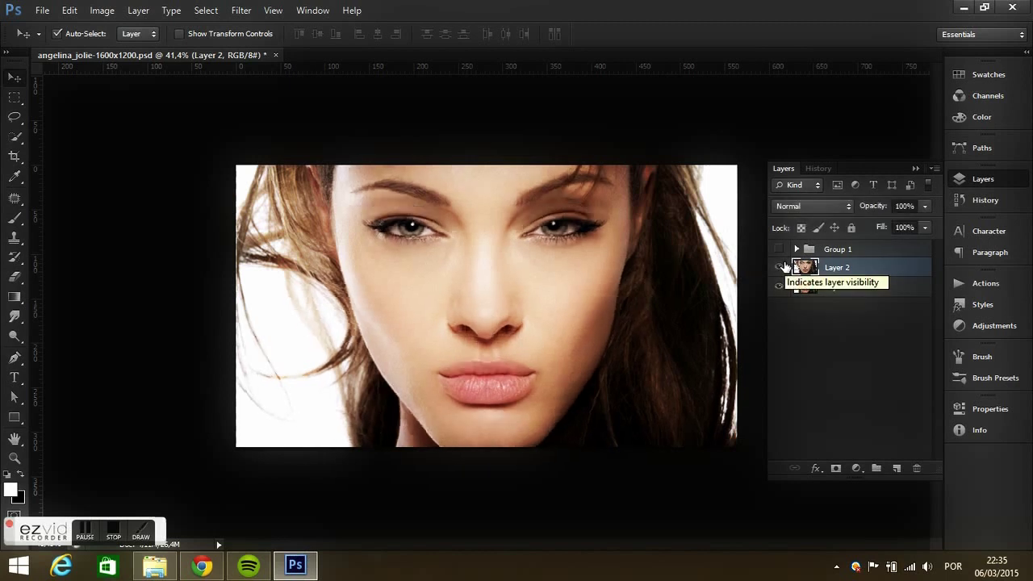
# - Lasso-select the first iris
pyautogui.click(28, 118)
pyautogui.scroll(2, 334, 270)
pyautogui.scroll(3, 335, 270)
pyautogui.scroll(2, 350, 234)
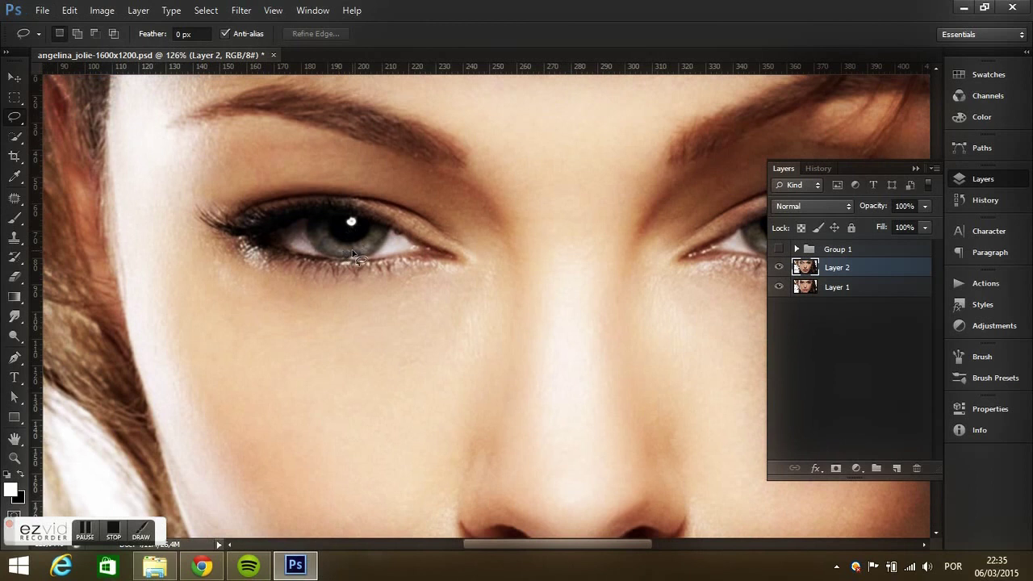
pyautogui.scroll(4, 353, 254)
pyautogui.moveTo(276, 190); pyautogui.dragTo(273, 234)
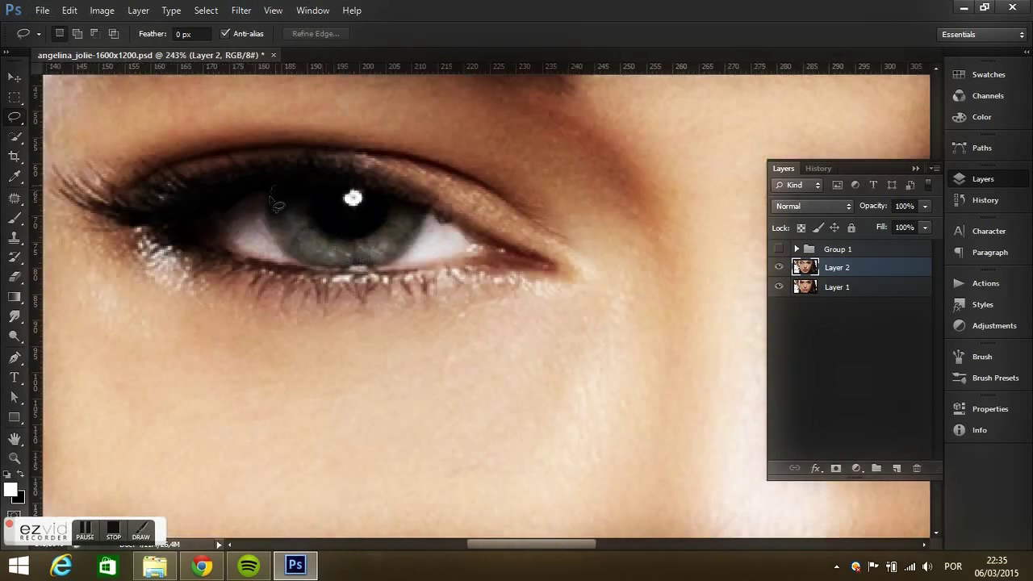
pyautogui.moveTo(326, 268)
pyautogui.mouseDown()
pyautogui.moveTo(397, 259)
pyautogui.moveTo(293, 185)
pyautogui.moveTo(278, 190)
pyautogui.mouseUp()
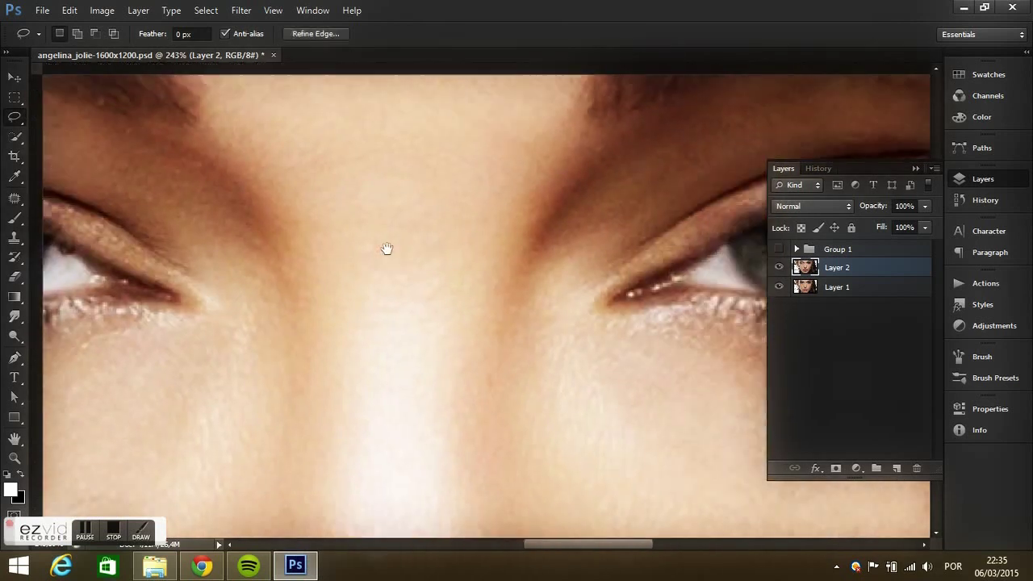
pyautogui.hscroll(10, 387, 247)
# - Add the second iris to the selection and feather it with Refine Edge
pyautogui.press('shift')
pyautogui.moveTo(531, 243)
pyautogui.mouseDown()
pyautogui.moveTo(386, 264)
pyautogui.moveTo(418, 313)
pyautogui.moveTo(491, 325)
pyautogui.moveTo(537, 242)
pyautogui.mouseUp()
pyautogui.hotkey('ctrl', '0')
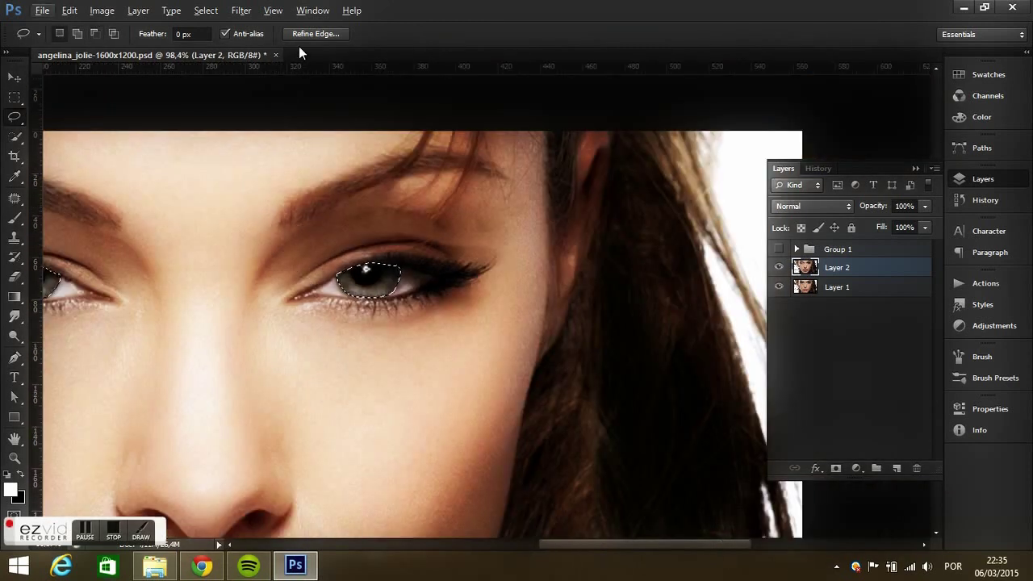
pyautogui.click(316, 33)
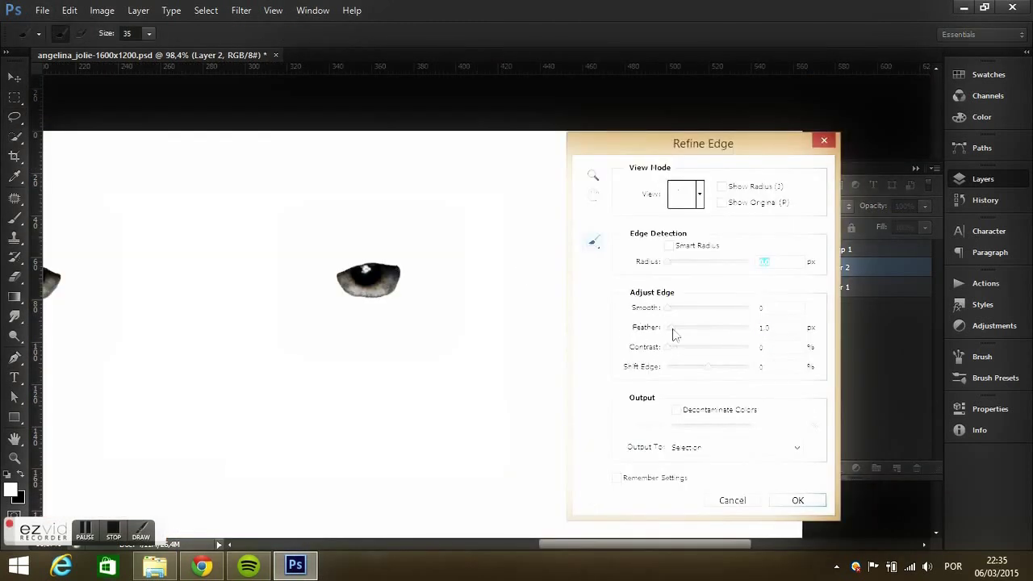
pyautogui.click(796, 499)
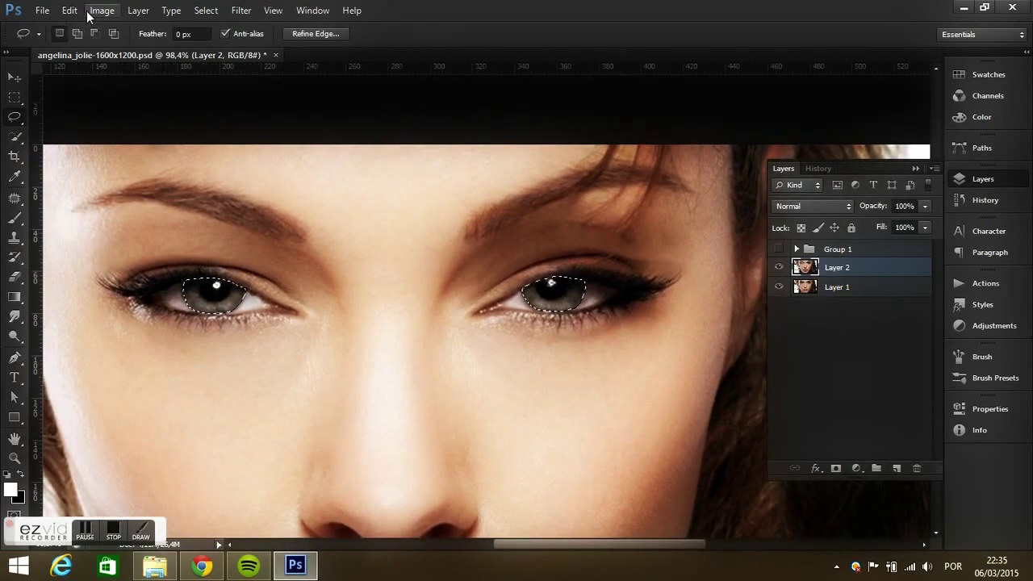
# - Desaturate the irises with Hue/Saturation at Saturation -100
pyautogui.click(102, 10)
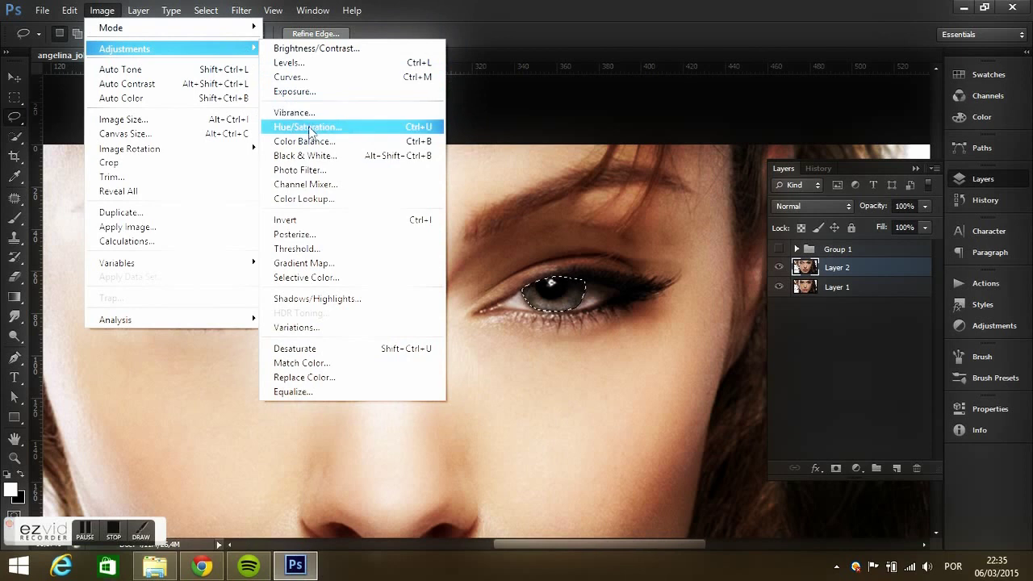
pyautogui.moveTo(125, 49)
pyautogui.click(312, 127)
pyautogui.press('Tab')
pyautogui.write('-100')
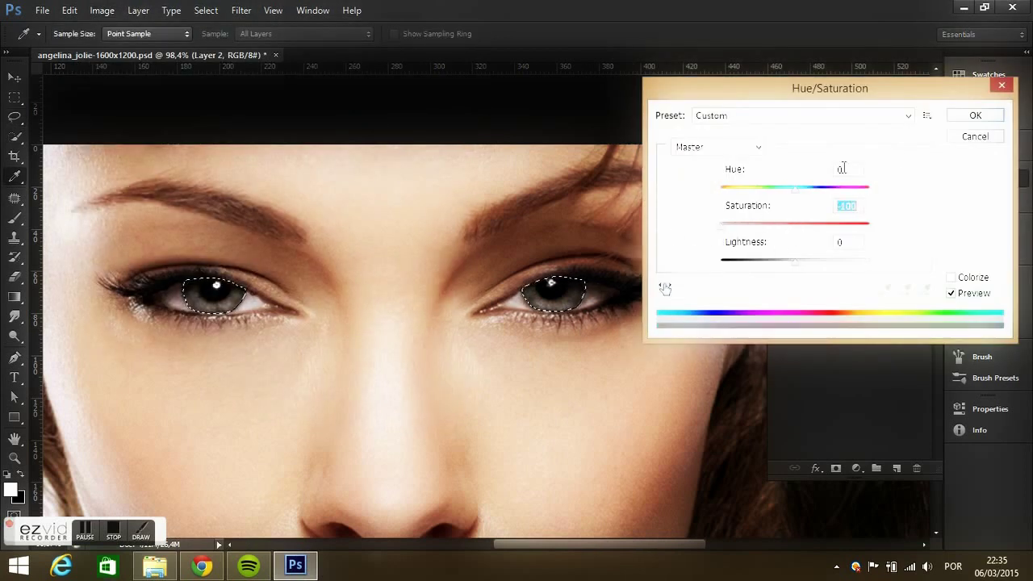
pyautogui.click(957, 119)
# - Darken the irises with Brightness -150 and Contrast 23, then deselect
pyautogui.click(101, 10)
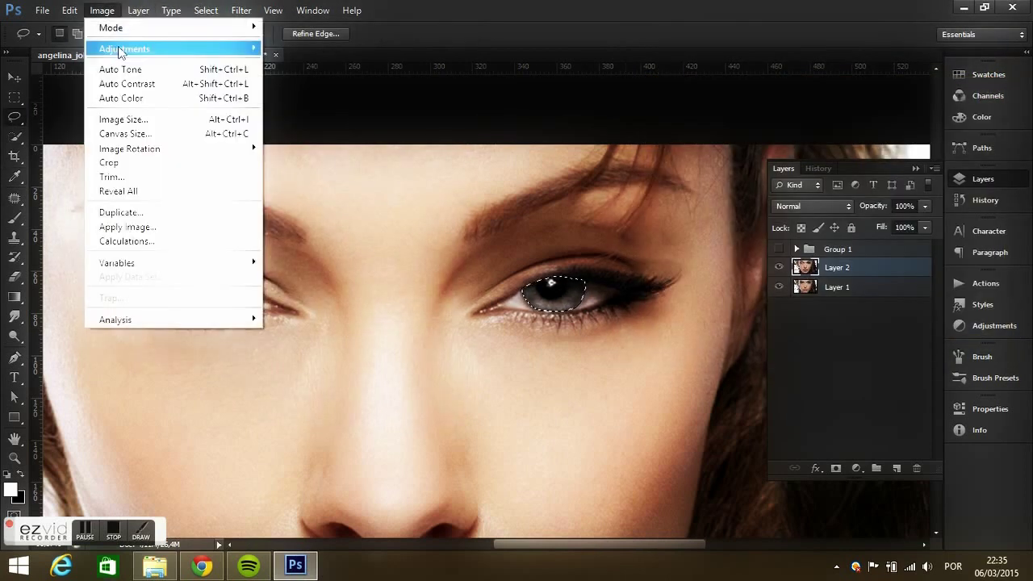
pyautogui.click(315, 48)
pyautogui.moveTo(692, 139); pyautogui.dragTo(630, 139)
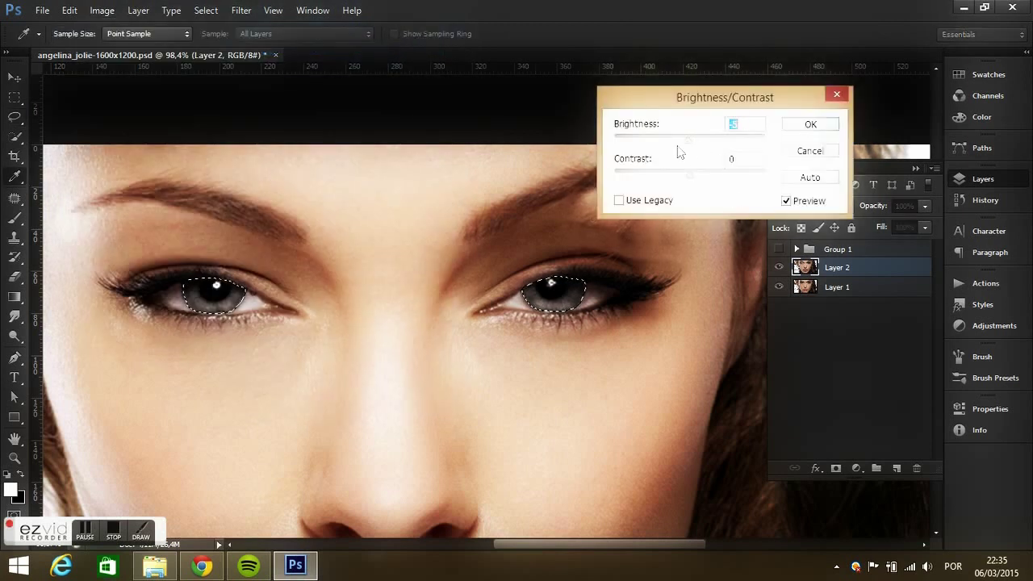
pyautogui.press('Tab')
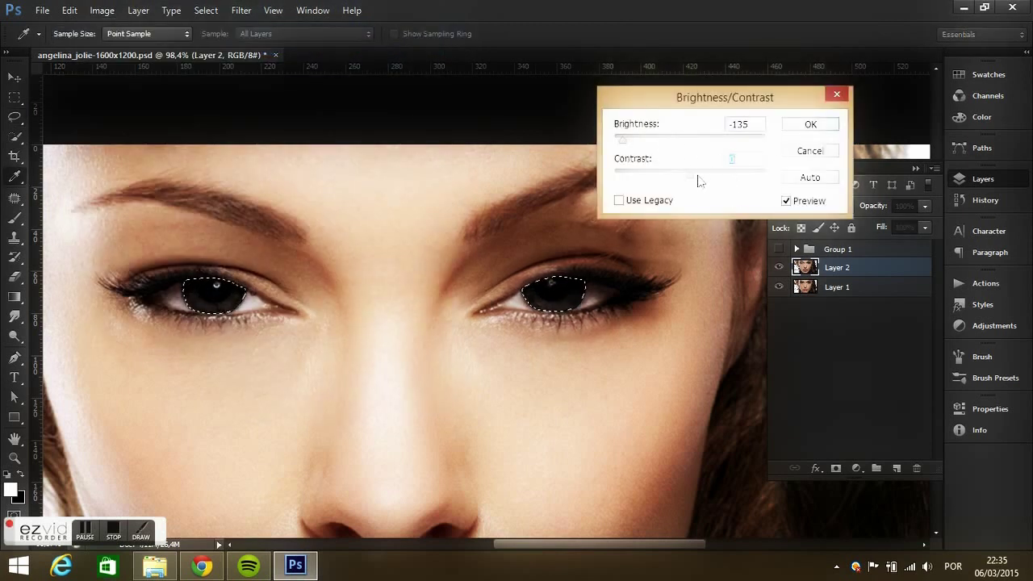
pyautogui.moveTo(622, 139); pyautogui.dragTo(604, 140)
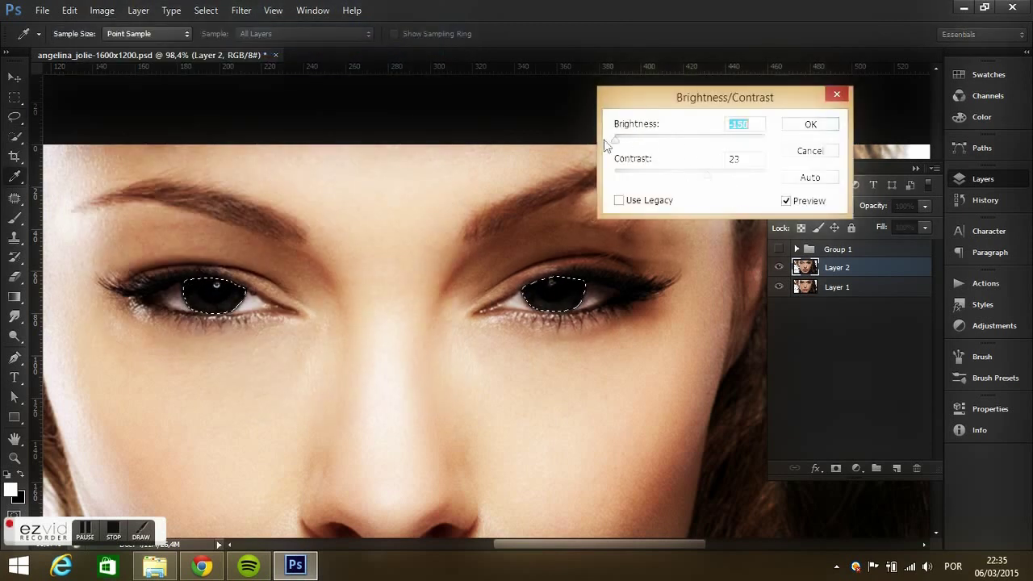
pyautogui.click(809, 126)
pyautogui.press('l')
pyautogui.hotkey('ctrl', 'd')
pyautogui.scroll(-3, 406, 297)
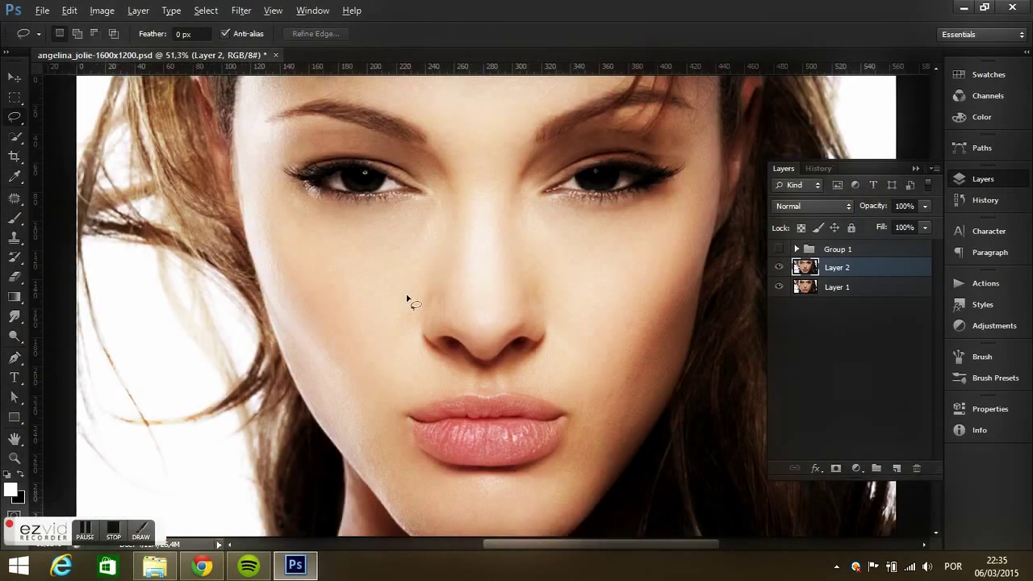
pyautogui.scroll(-2, 406, 297)
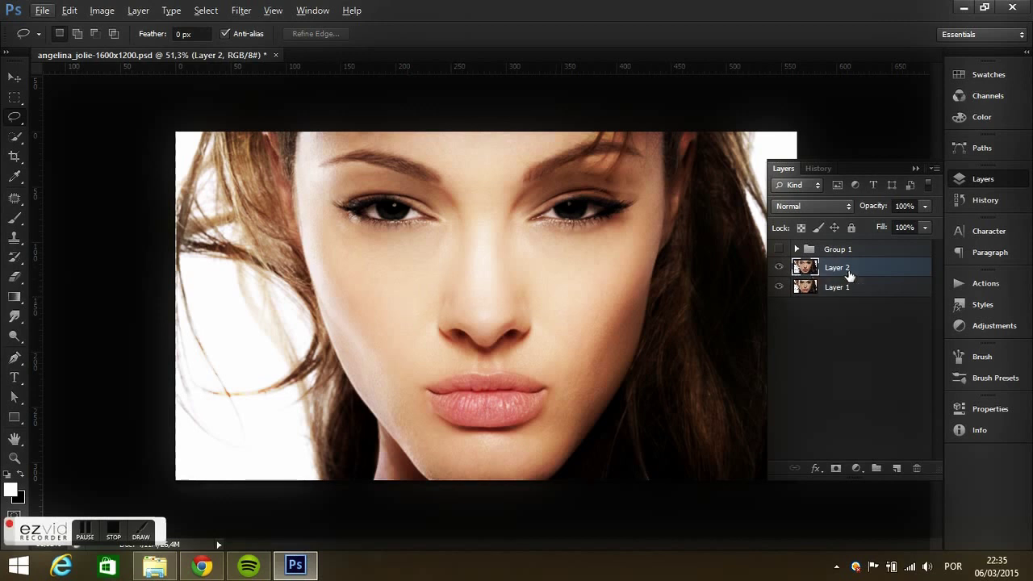
pyautogui.click(15, 218)
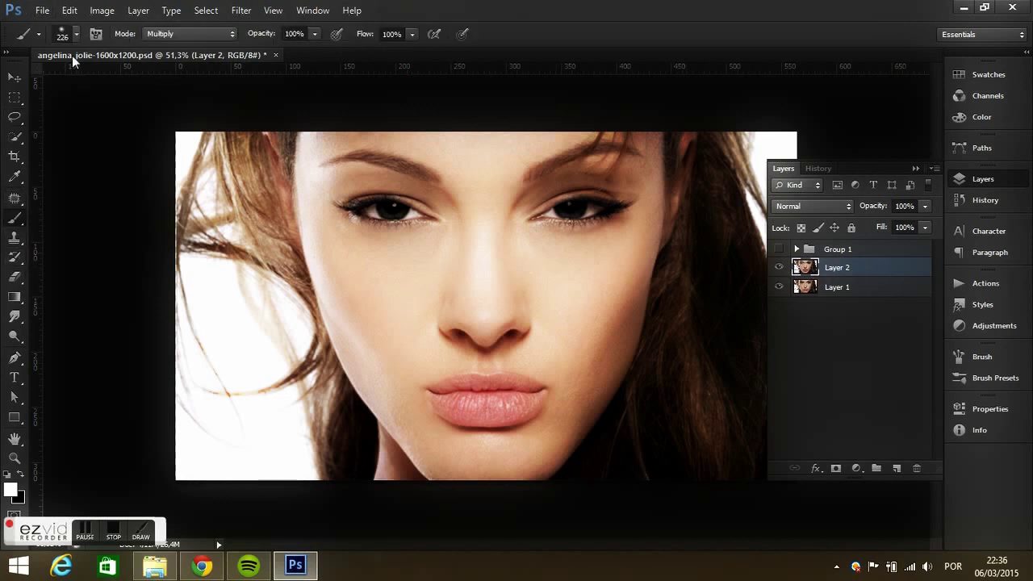
pyautogui.click(987, 74)
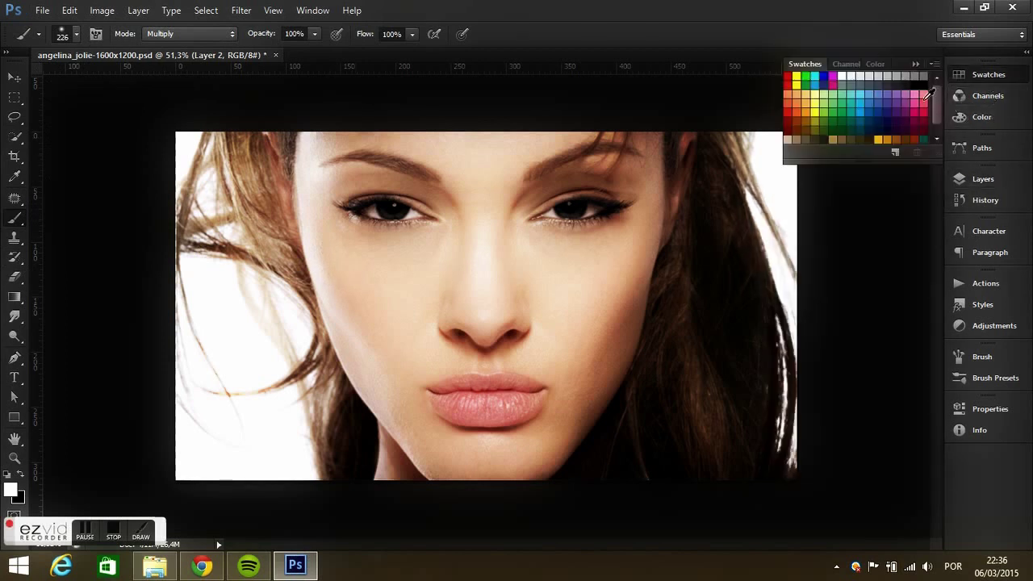
pyautogui.click(926, 111)
pyautogui.moveTo(325, 263); pyautogui.dragTo(370, 327)
pyautogui.moveTo(595, 268)
pyautogui.mouseDown()
pyautogui.moveTo(605, 291)
pyautogui.moveTo(579, 309)
pyautogui.mouseUp()
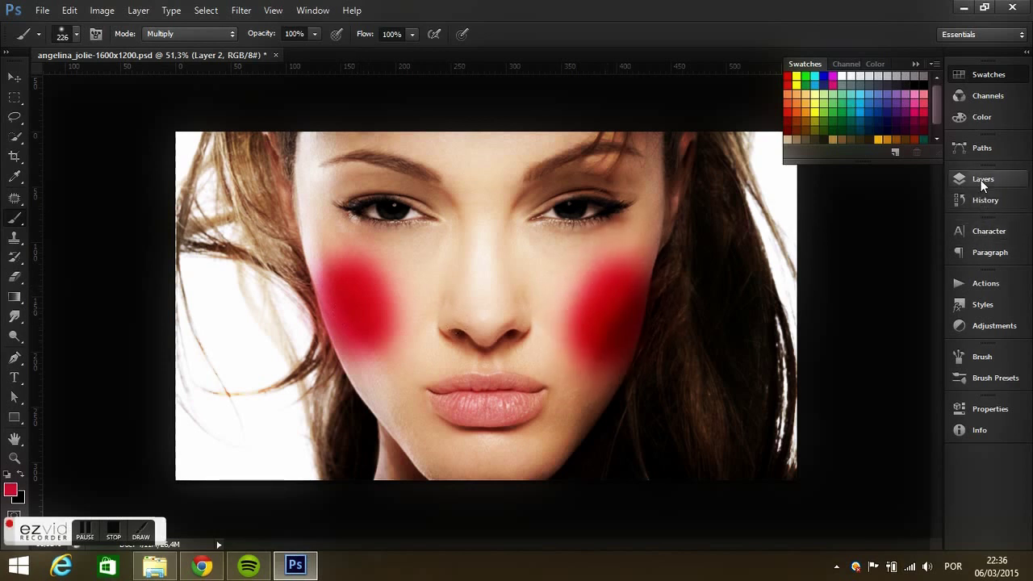
pyautogui.click(980, 179)
pyautogui.click(803, 207)
pyautogui.click(808, 51)
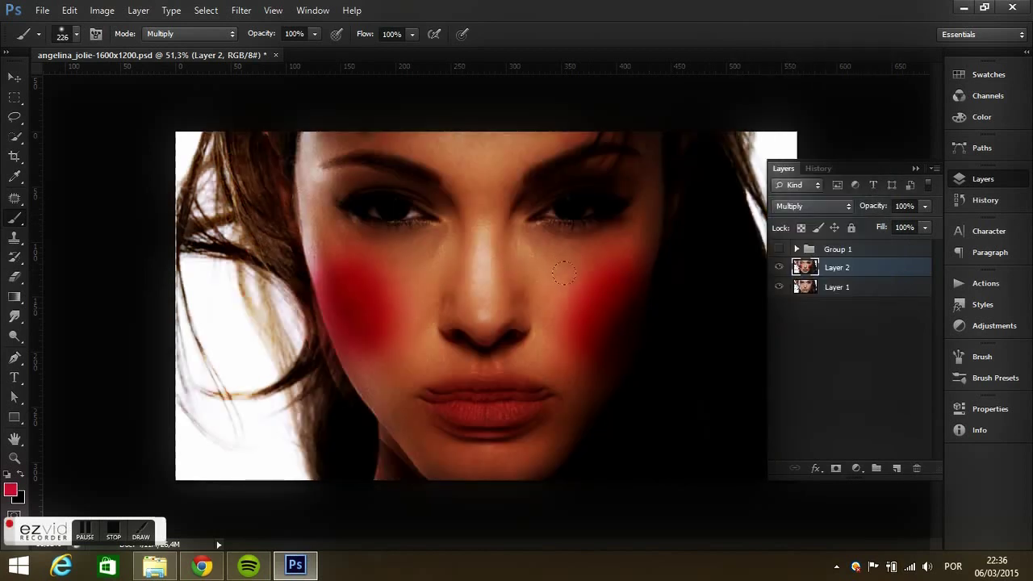
pyautogui.press('v')
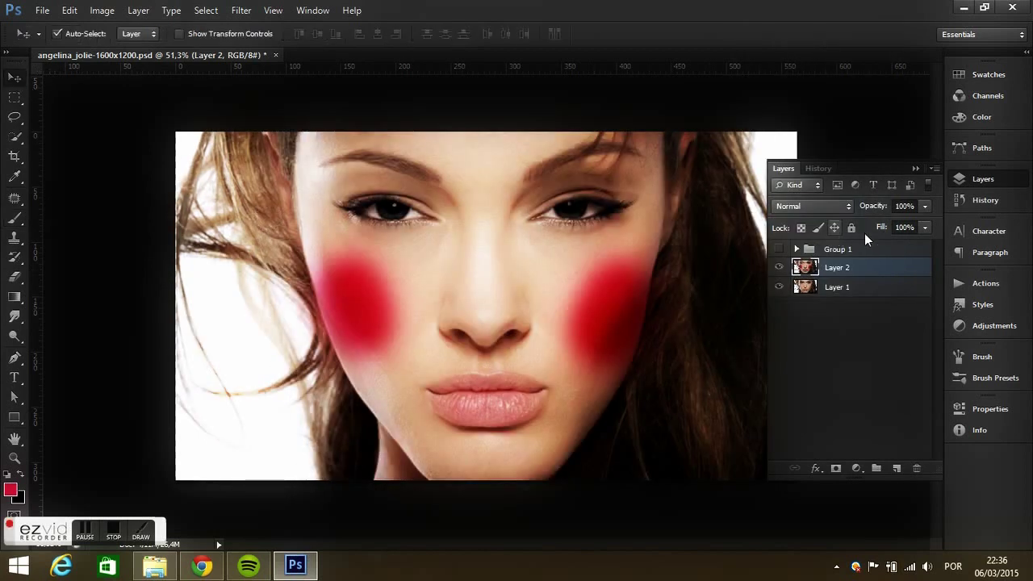
pyautogui.click(987, 201)
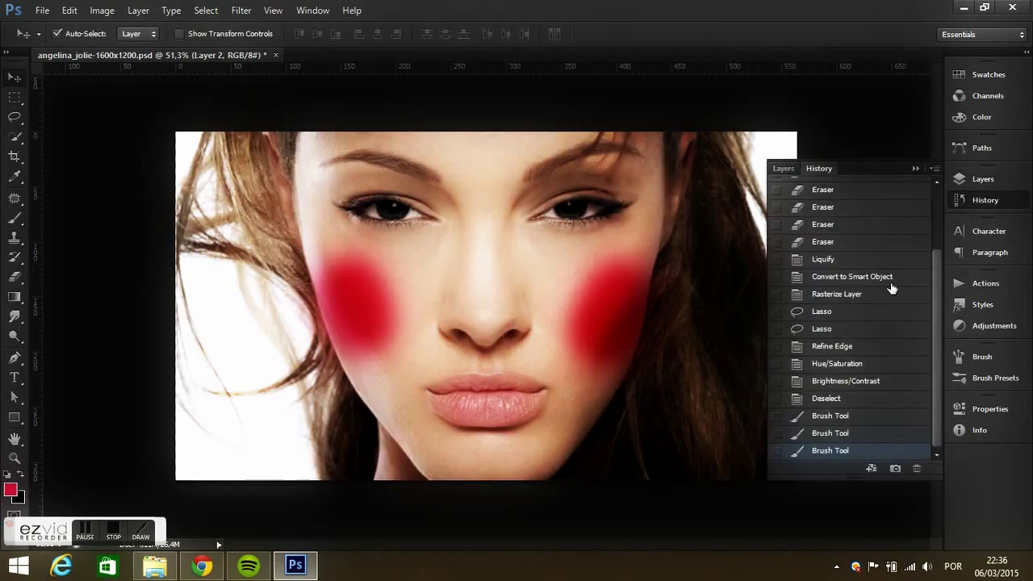
pyautogui.rightClick(832, 421)
pyautogui.click(879, 444)
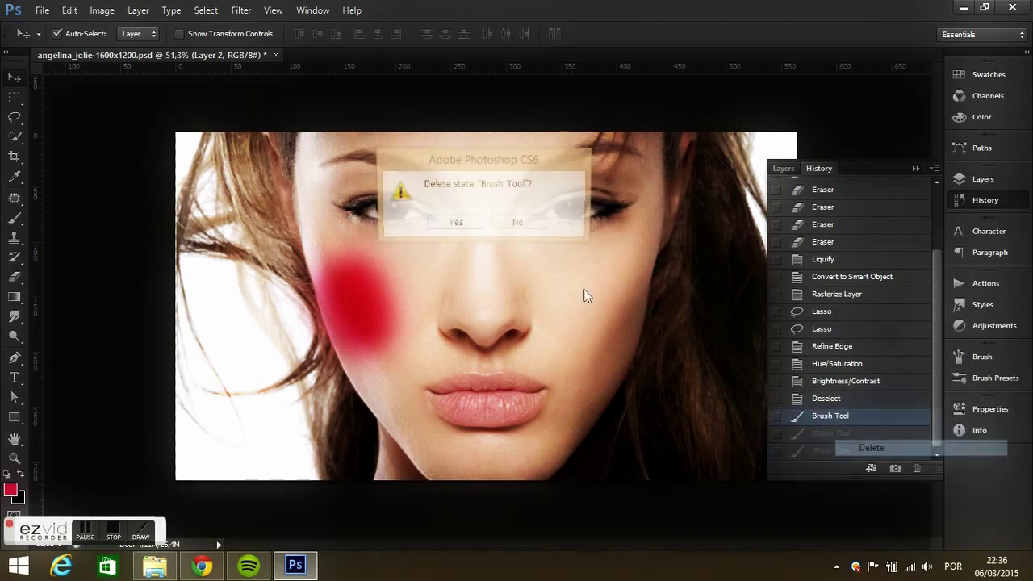
pyautogui.click(456, 229)
pyautogui.click(783, 169)
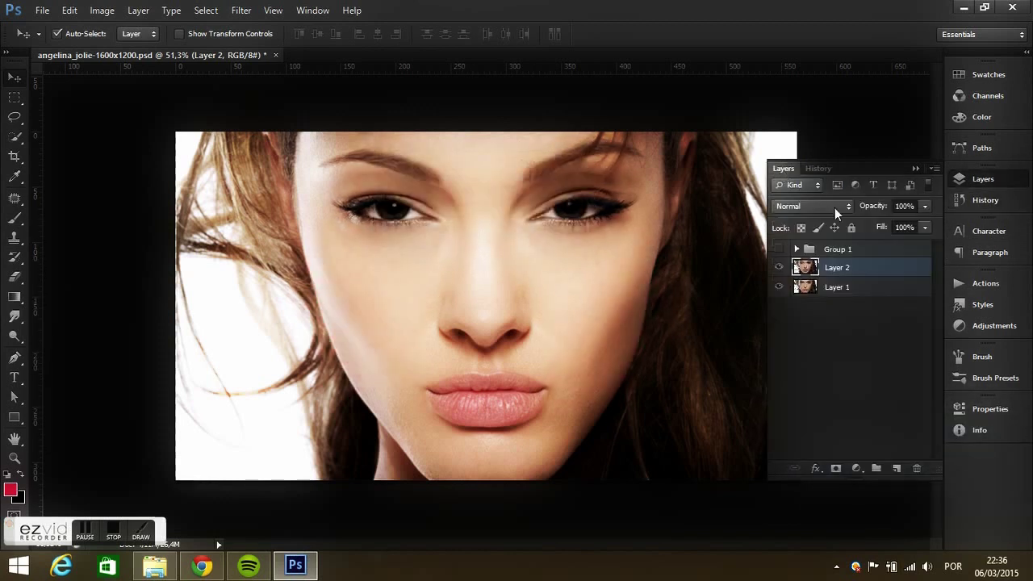
# - On a new layer above Layer 2, brush pink blush onto both cheeks
pyautogui.click(894, 468)
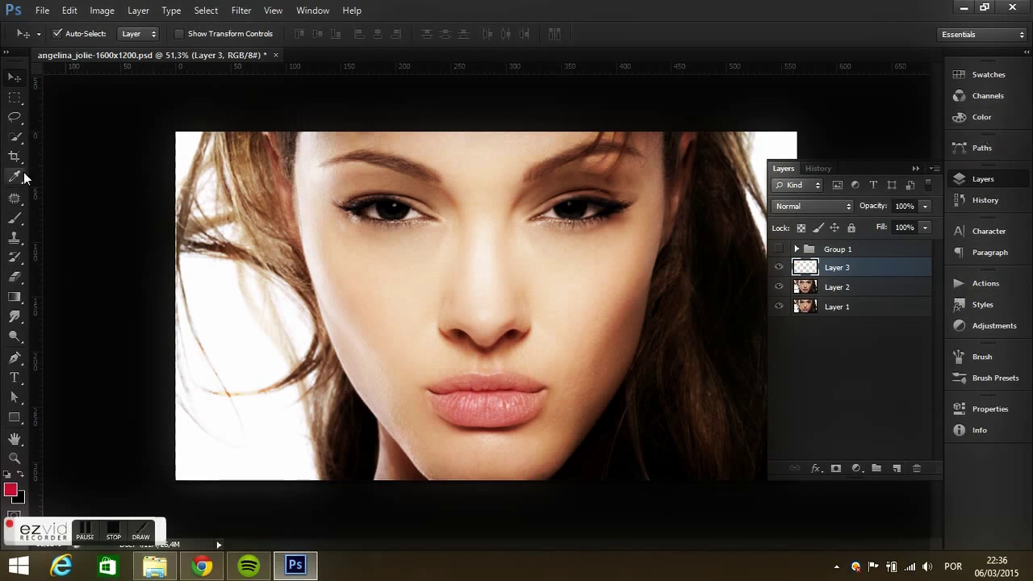
pyautogui.click(15, 216)
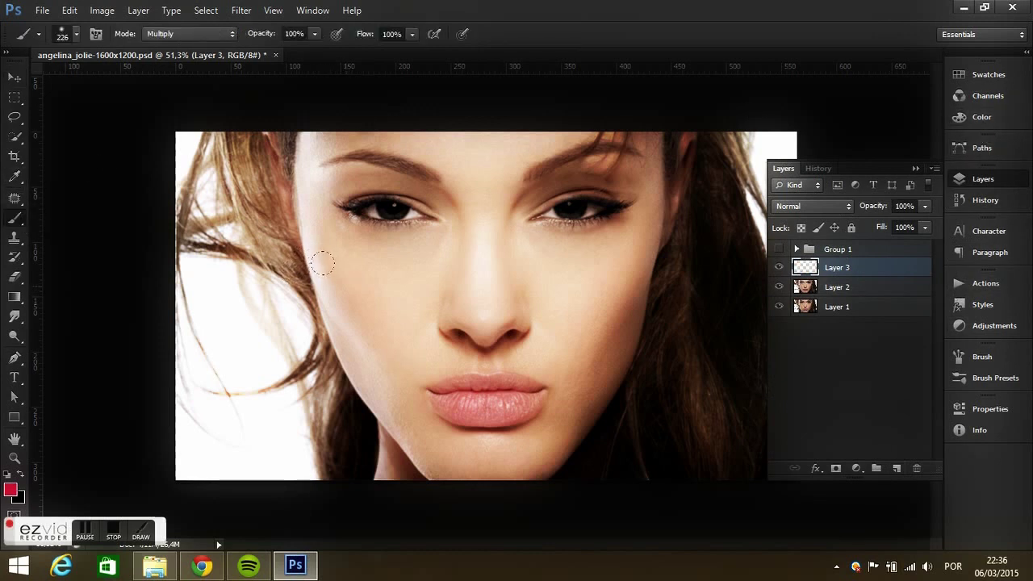
pyautogui.moveTo(328, 261); pyautogui.dragTo(360, 311)
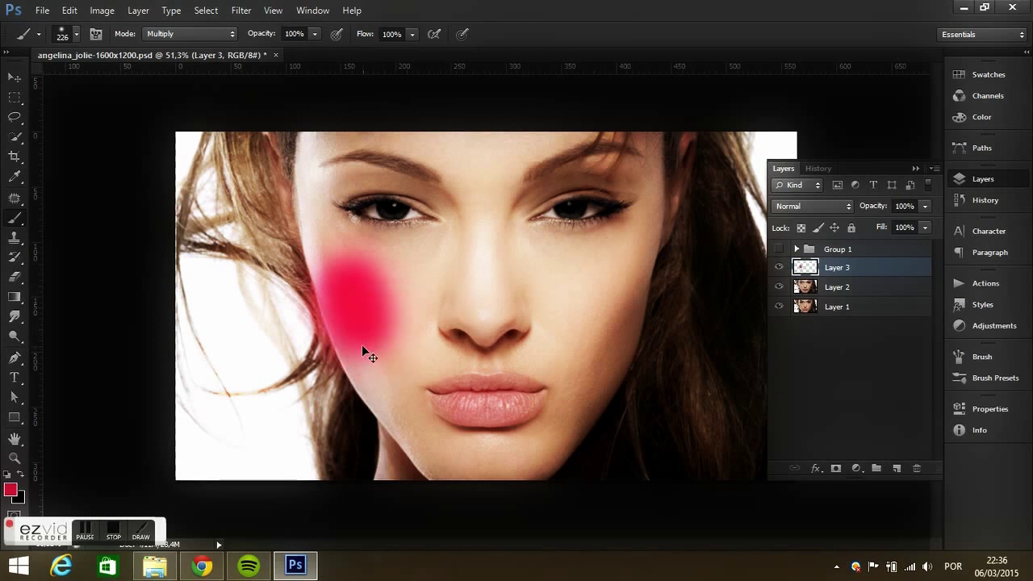
pyautogui.moveTo(363, 350); pyautogui.dragTo(371, 340)
pyautogui.moveTo(595, 248)
pyautogui.mouseDown()
pyautogui.moveTo(601, 283)
pyautogui.moveTo(575, 315)
pyautogui.mouseUp()
# - Blend the blush layer with Multiply at 10% opacity, then toggle it to compare
pyautogui.click(822, 207)
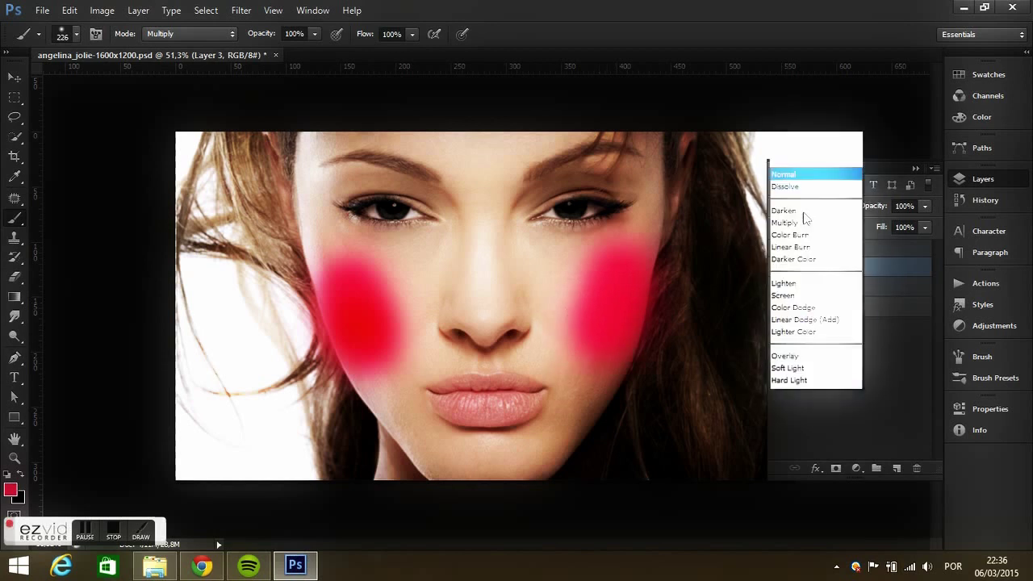
pyautogui.click(795, 63)
pyautogui.click(15, 78)
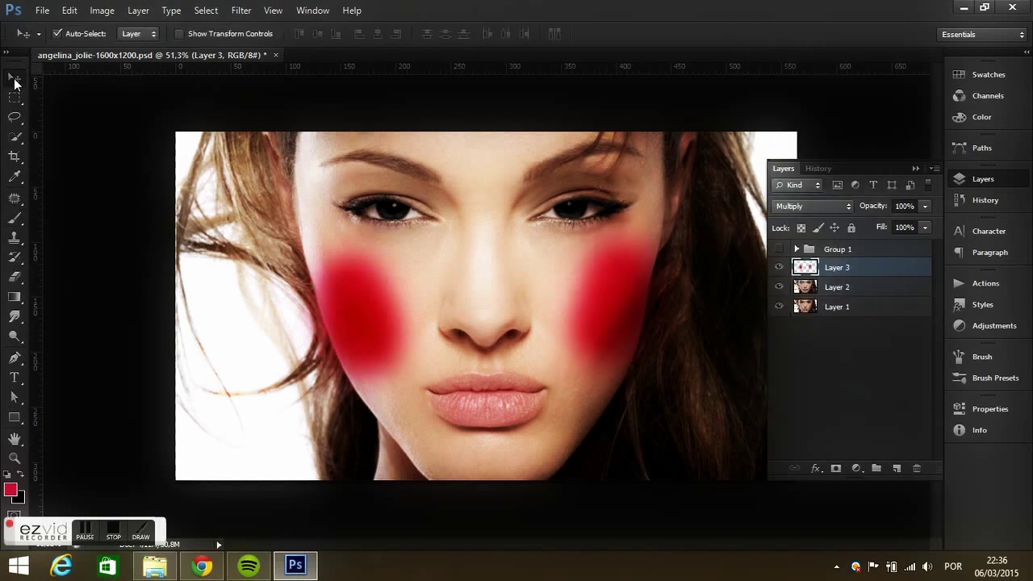
pyautogui.press('1')
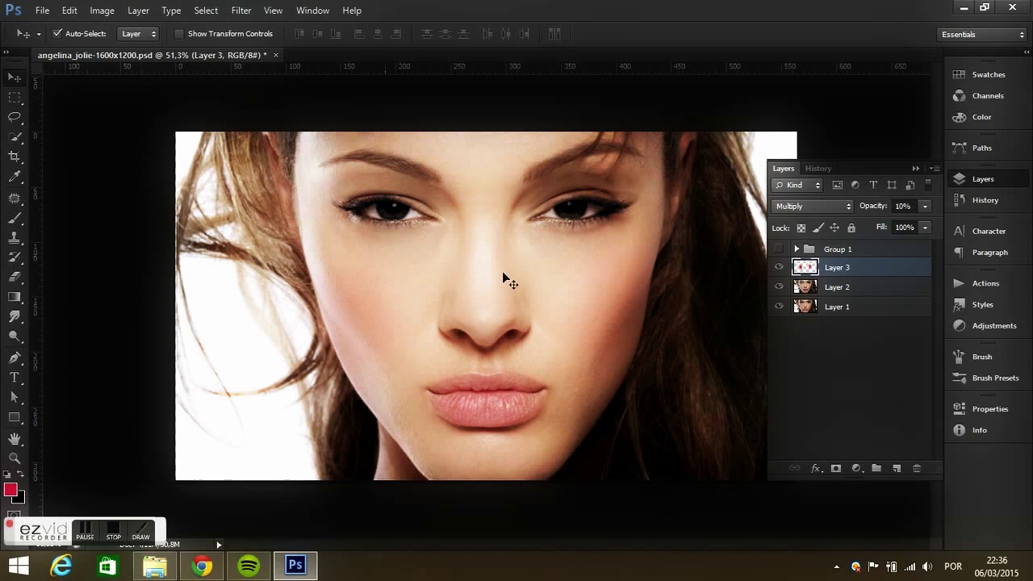
pyautogui.press('2')
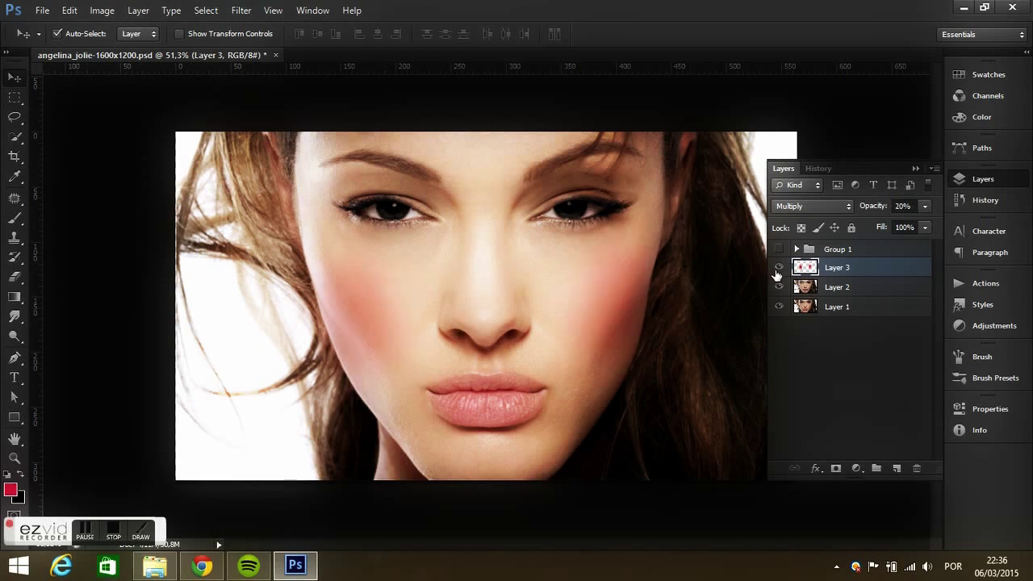
pyautogui.press('1')
pyautogui.press('5')
pyautogui.press('1')
pyautogui.click(779, 267)
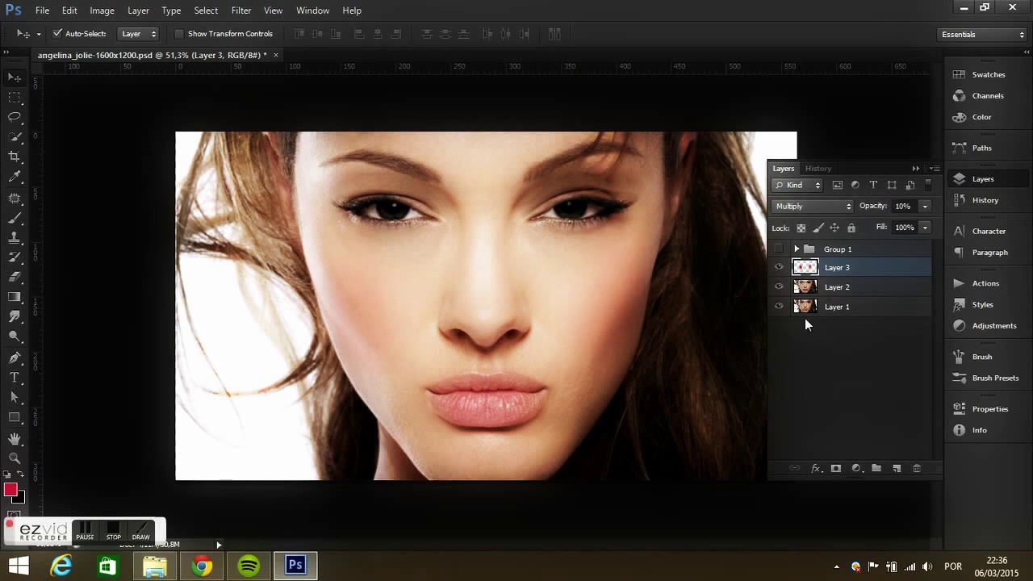
# - Combine Layer 3 and Layer 2 into a smart object and rasterize it
pyautogui.keyDown('shift'); pyautogui.click(836, 295); pyautogui.keyUp('shift')
pyautogui.rightClick(838, 273)
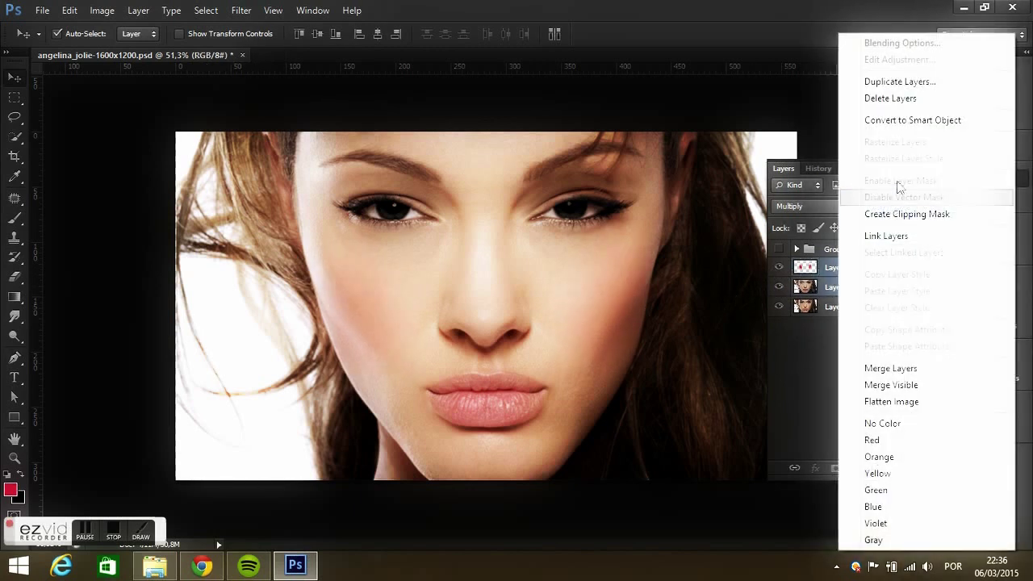
pyautogui.click(864, 120)
pyautogui.rightClick(823, 272)
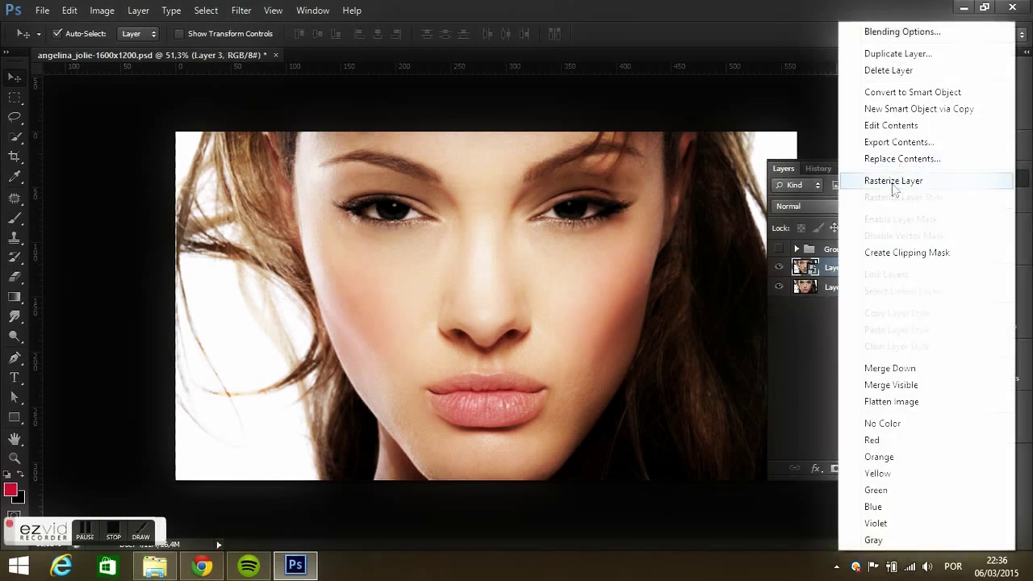
pyautogui.click(895, 180)
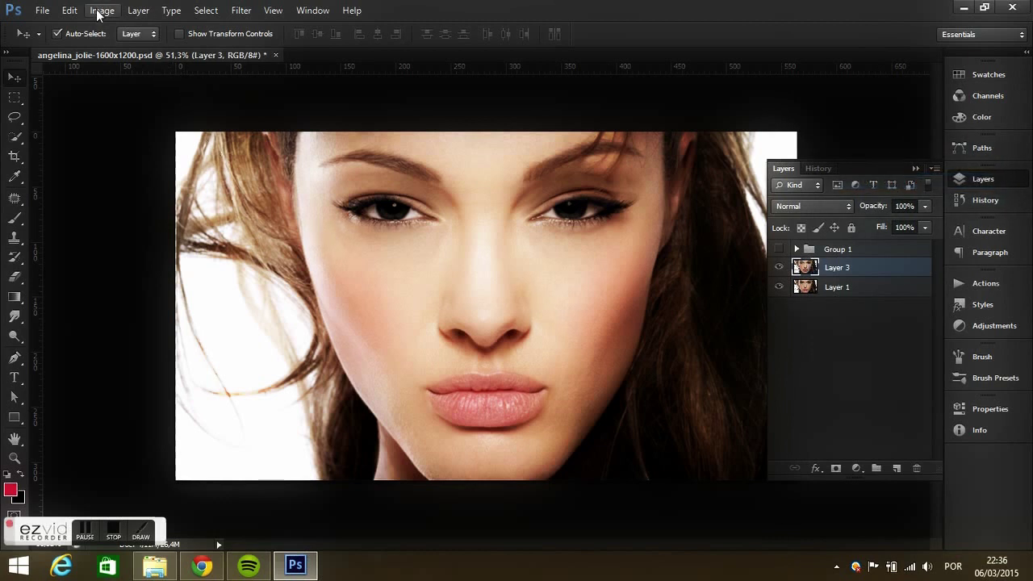
# - Apply a Warming Filter (85) photo filter at 32% density
pyautogui.click(101, 10)
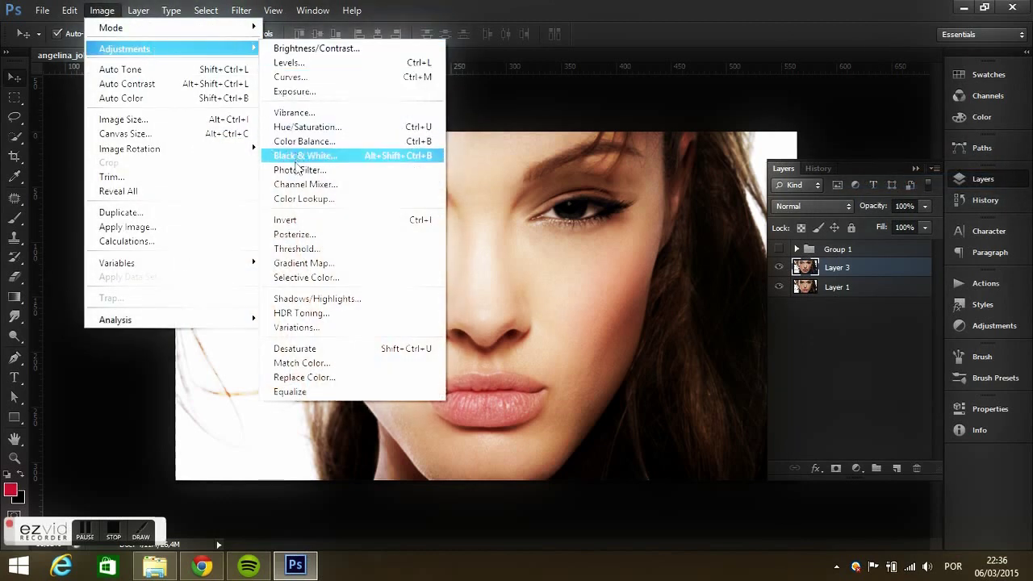
pyautogui.click(295, 170)
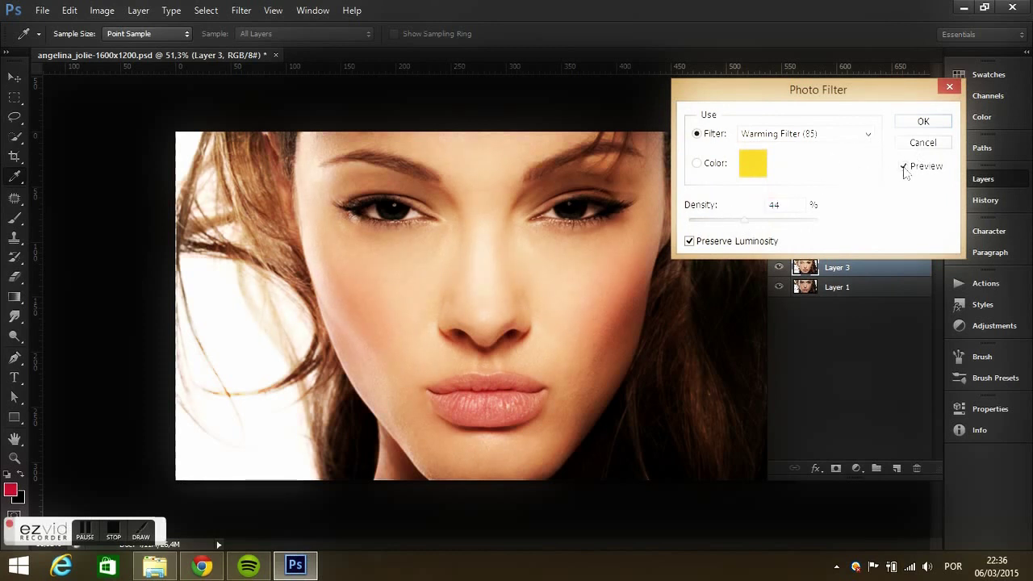
pyautogui.moveTo(743, 220); pyautogui.dragTo(734, 226)
pyautogui.click(923, 122)
# - Lasso-select the hair beside the right temple, cheek and jaw
pyautogui.click(15, 116)
pyautogui.scroll(2, 593, 253)
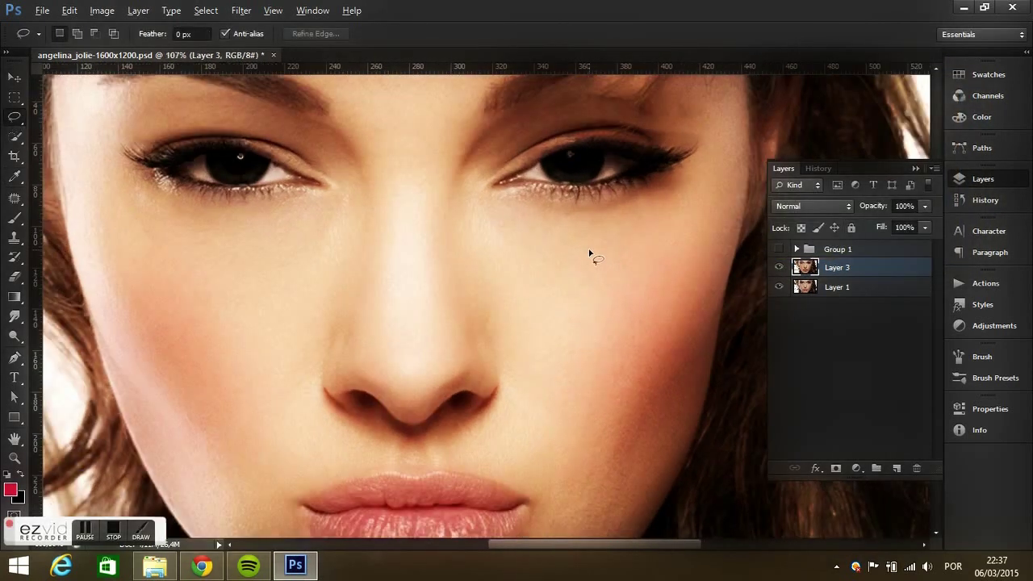
pyautogui.scroll(2, 592, 253)
pyautogui.scroll(2, 576, 268)
pyautogui.moveTo(589, 231); pyautogui.dragTo(557, 278)
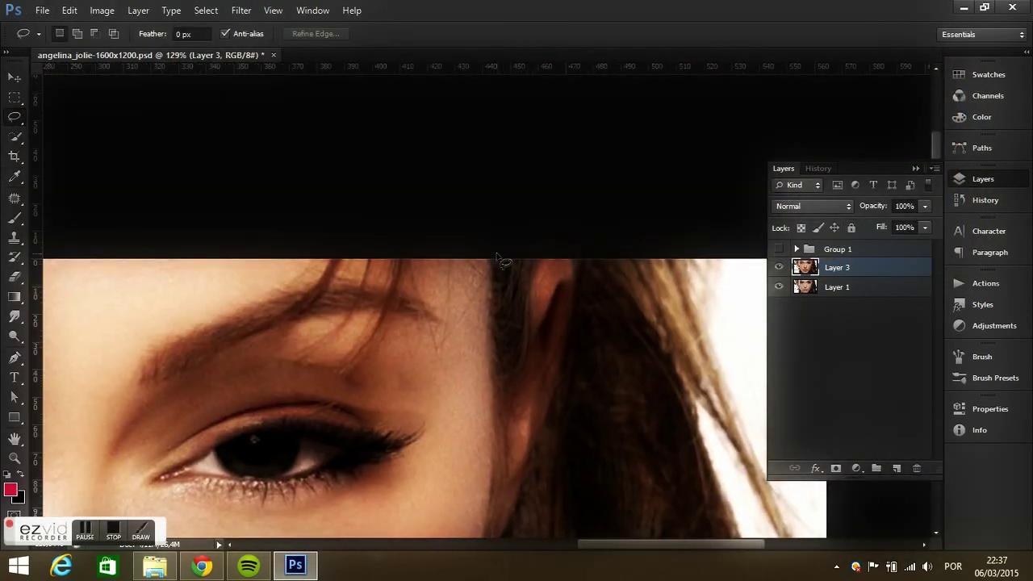
pyautogui.moveTo(493, 257)
pyautogui.mouseDown()
pyautogui.moveTo(493, 393)
pyautogui.moveTo(529, 367)
pyautogui.moveTo(533, 257)
pyautogui.mouseUp()
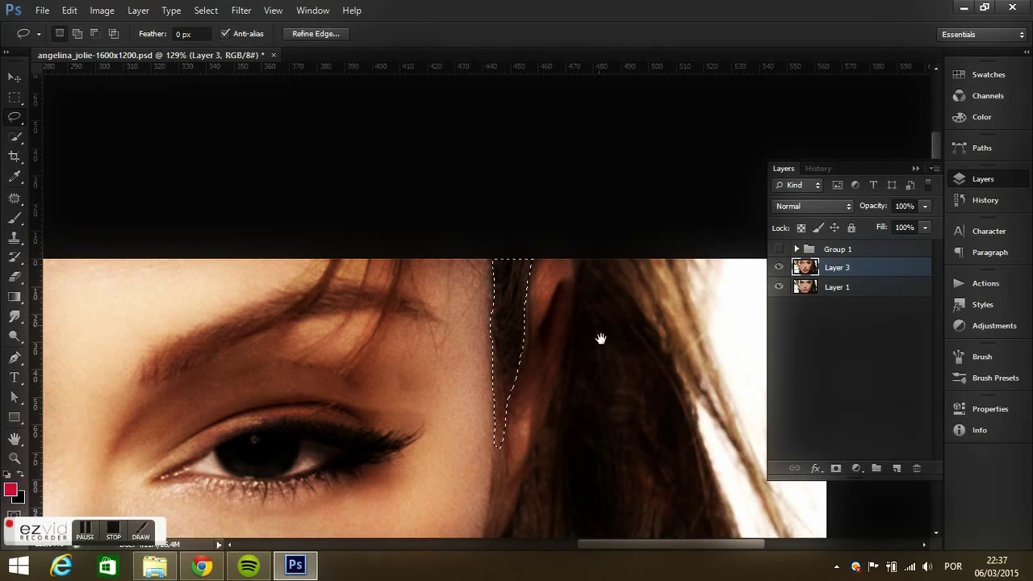
pyautogui.scroll(-3, 600, 339)
pyautogui.scroll(-2, 602, 255)
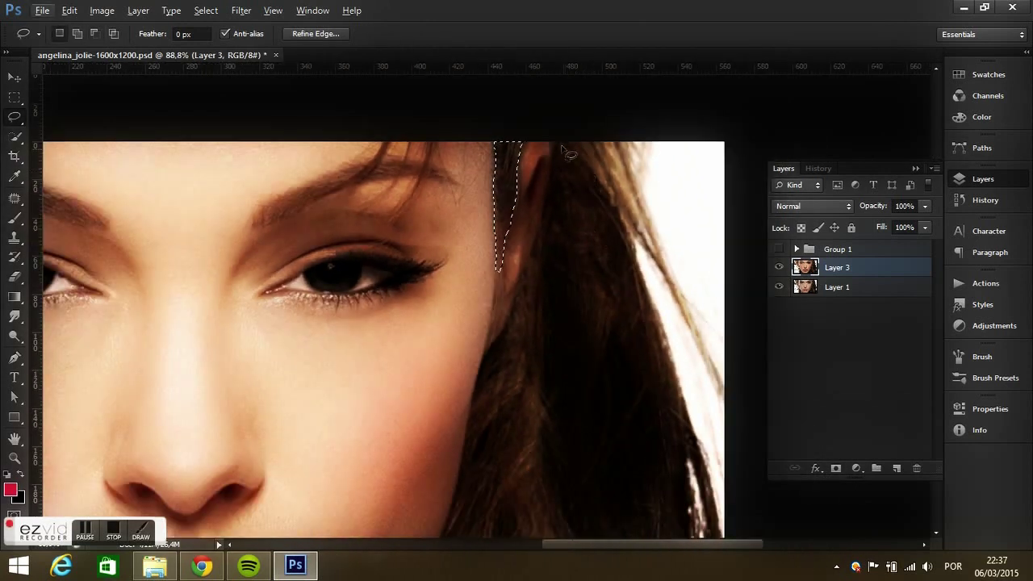
pyautogui.moveTo(553, 143)
pyautogui.mouseDown()
pyautogui.moveTo(563, 182)
pyautogui.moveTo(525, 308)
pyautogui.mouseUp()
pyautogui.moveTo(499, 336); pyautogui.dragTo(444, 536)
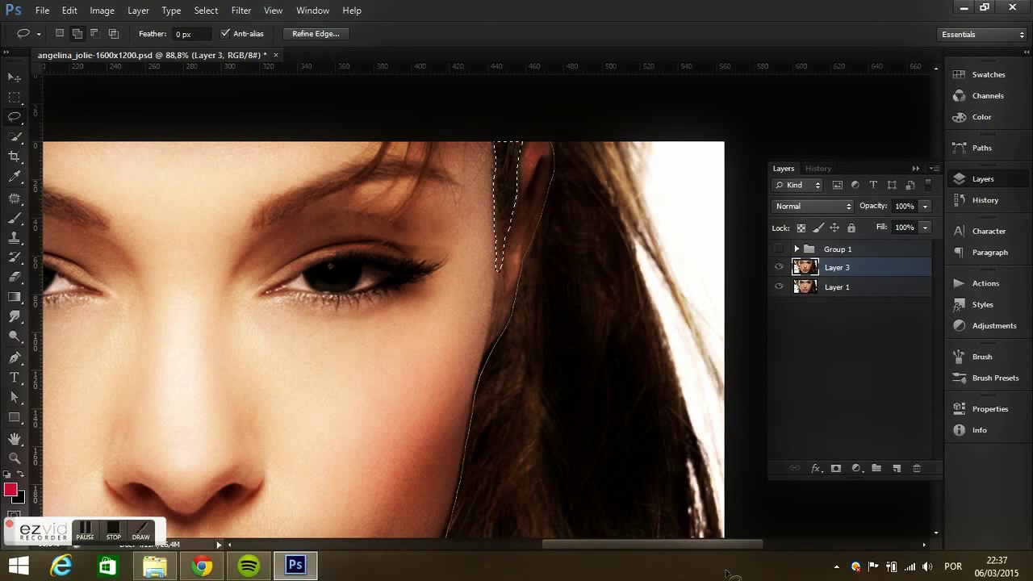
pyautogui.moveTo(731, 575); pyautogui.dragTo(622, 111)
pyautogui.scroll(-5, 595, 403)
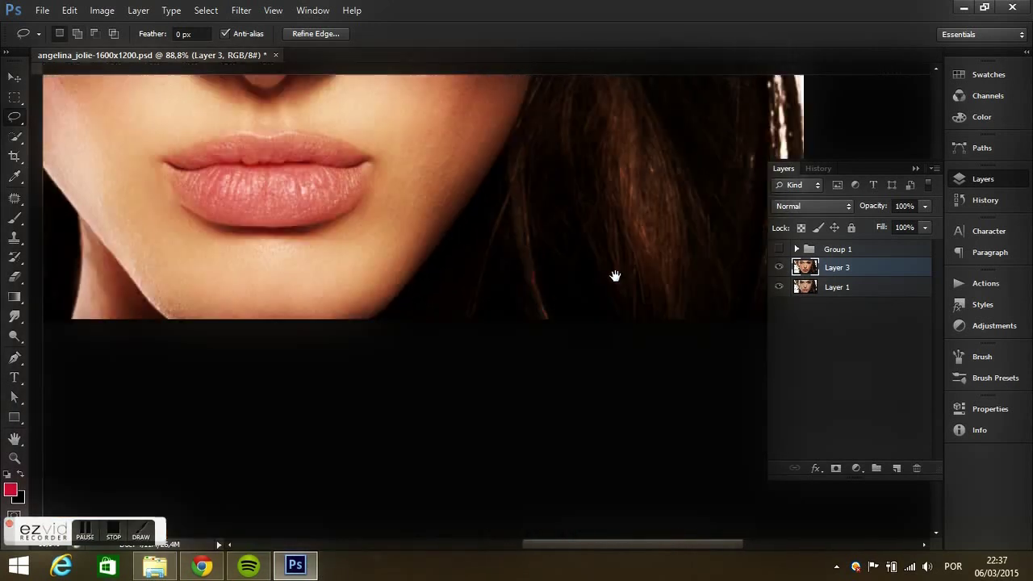
pyautogui.moveTo(615, 276); pyautogui.dragTo(617, 266)
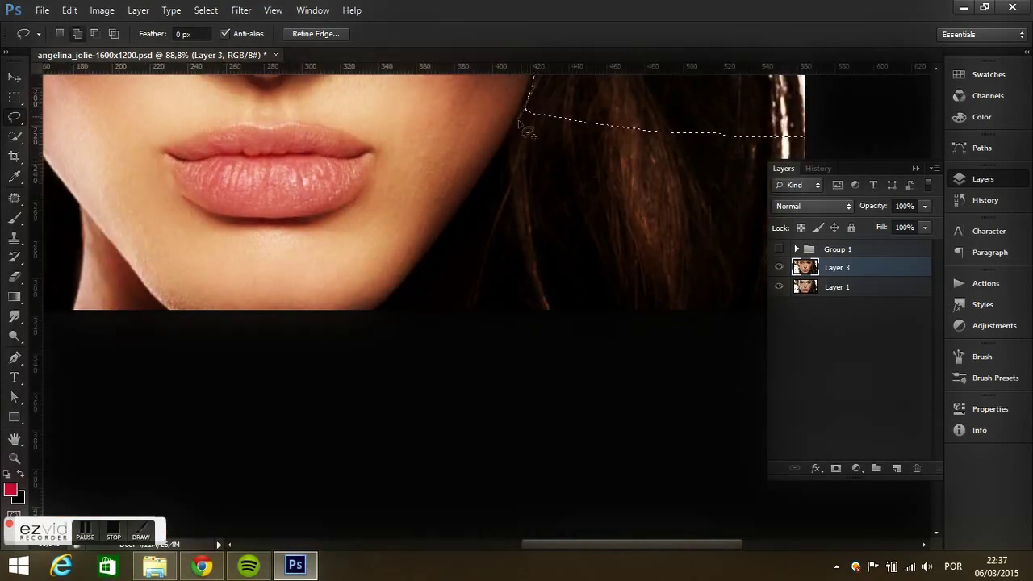
pyautogui.moveTo(505, 144); pyautogui.dragTo(474, 193)
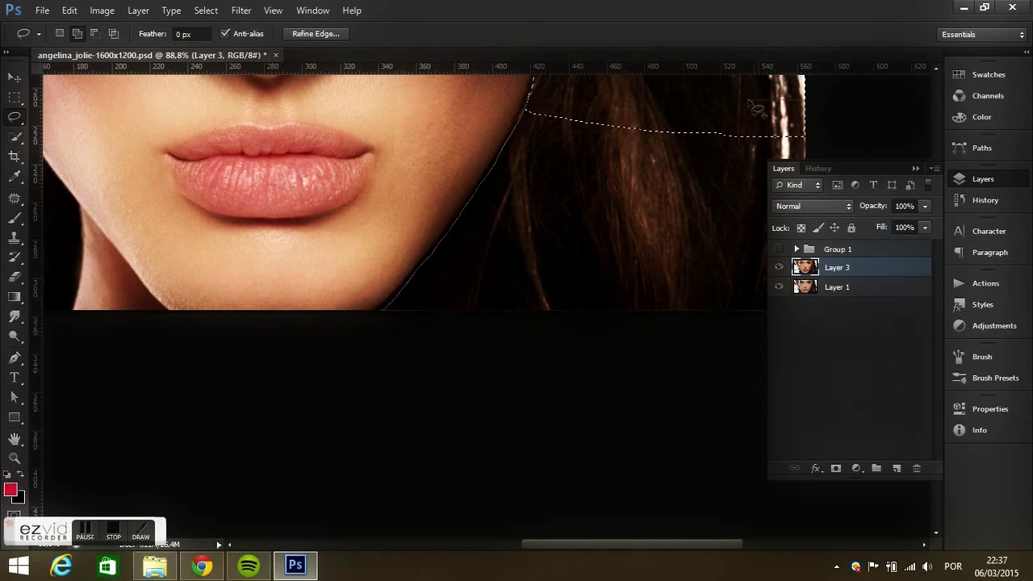
# - Add the hair along the neck and the left side of the face to the selection
pyautogui.hscroll(-5, 473, 197)
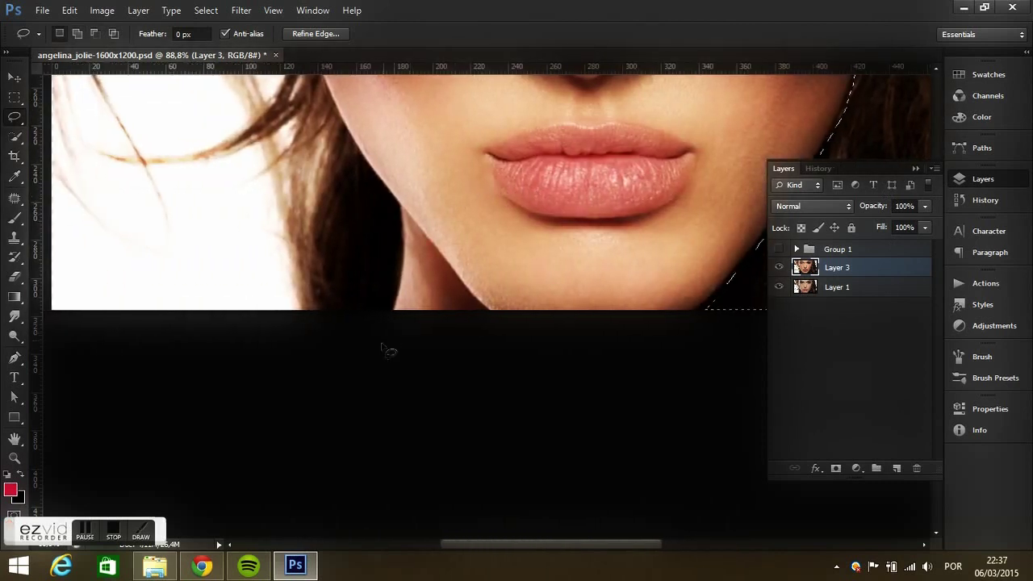
pyautogui.moveTo(392, 316)
pyautogui.mouseDown()
pyautogui.moveTo(404, 233)
pyautogui.moveTo(324, 84)
pyautogui.moveTo(147, 55)
pyautogui.moveTo(19, 80)
pyautogui.moveTo(111, 342)
pyautogui.moveTo(355, 379)
pyautogui.mouseUp()
pyautogui.moveTo(303, 245); pyautogui.dragTo(386, 343)
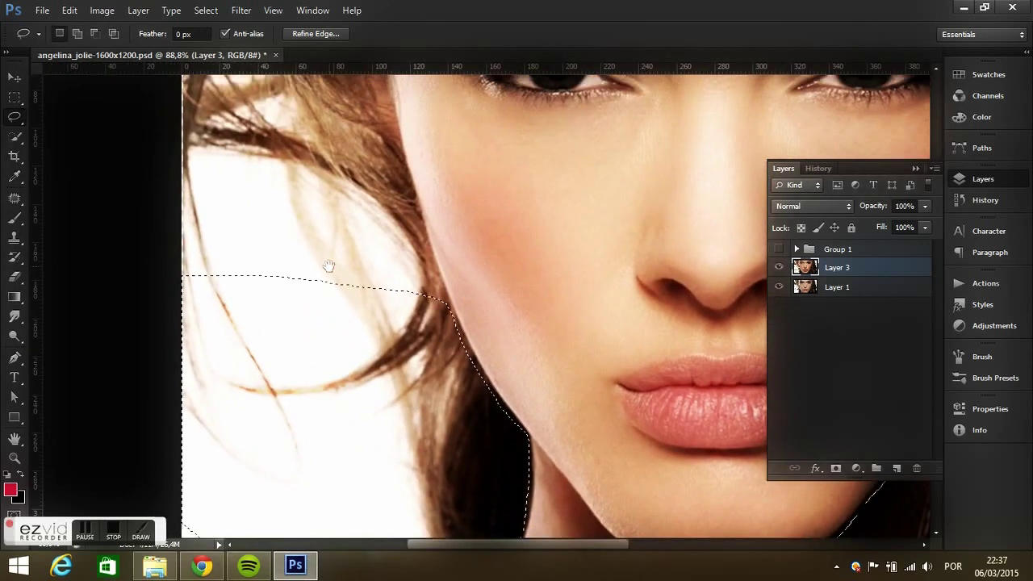
pyautogui.moveTo(511, 410); pyautogui.dragTo(455, 306)
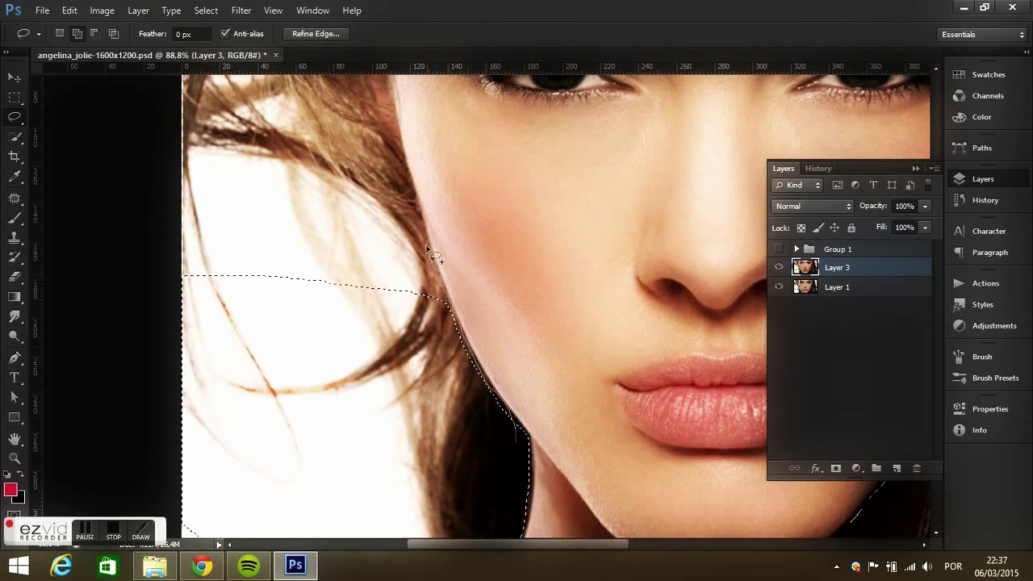
pyautogui.moveTo(416, 214); pyautogui.dragTo(400, 151)
pyautogui.moveTo(311, 433); pyautogui.dragTo(314, 436)
pyautogui.scroll(3, 333, 307)
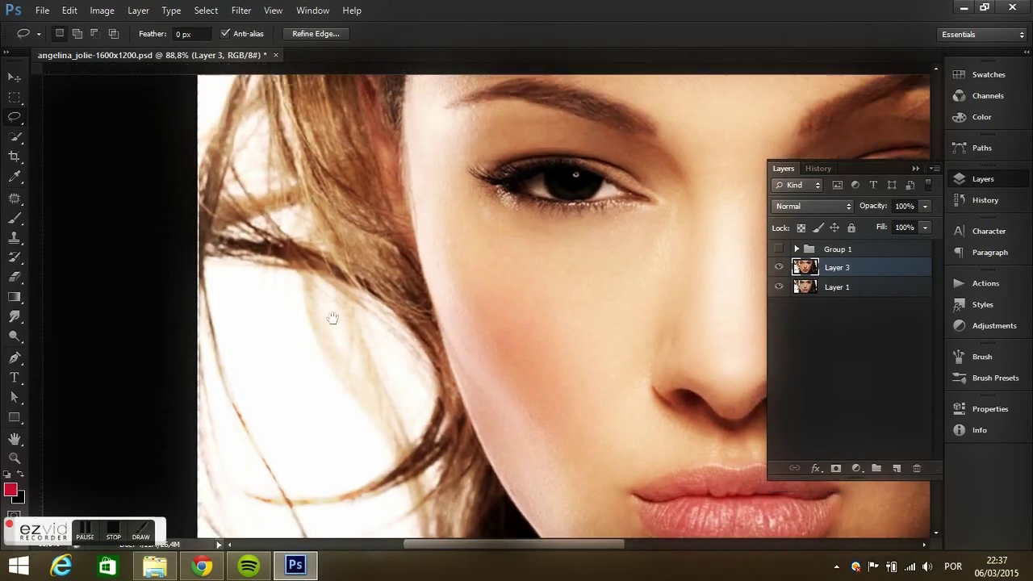
pyautogui.scroll(1, 335, 318)
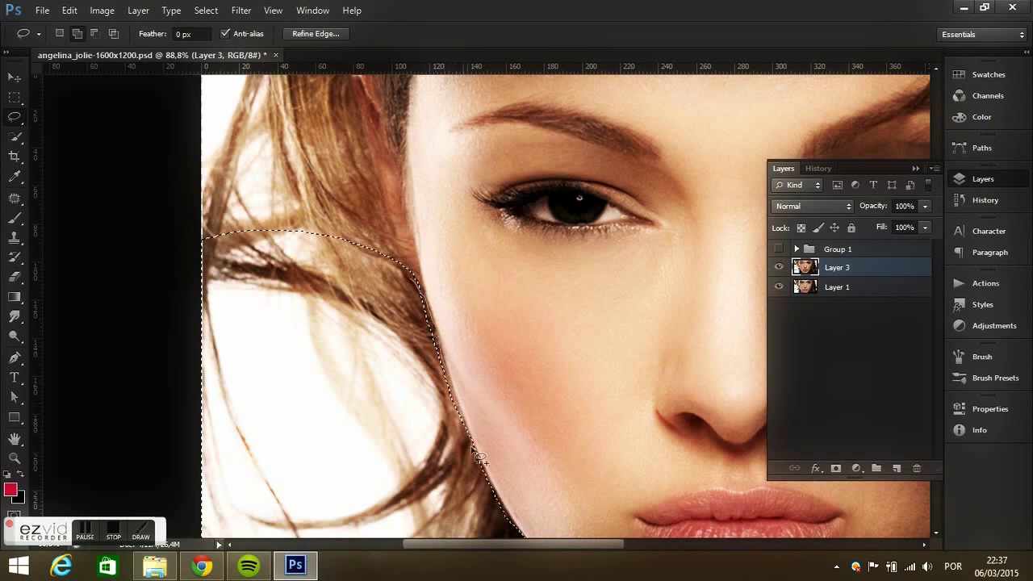
pyautogui.scroll(3, 373, 291)
pyautogui.scroll(1, 374, 291)
pyautogui.moveTo(418, 492); pyautogui.dragTo(386, 340)
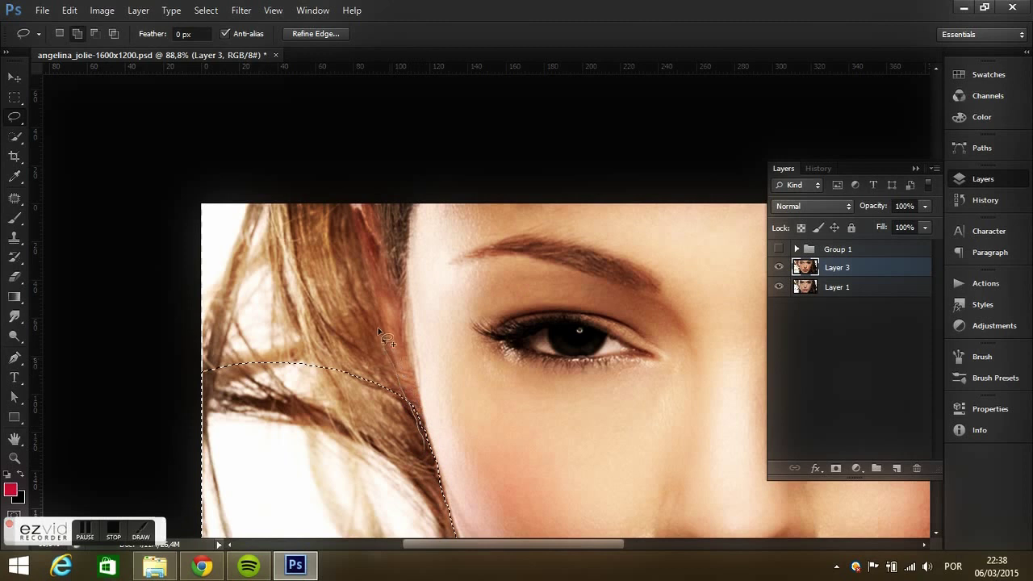
pyautogui.moveTo(353, 216); pyautogui.dragTo(208, 475)
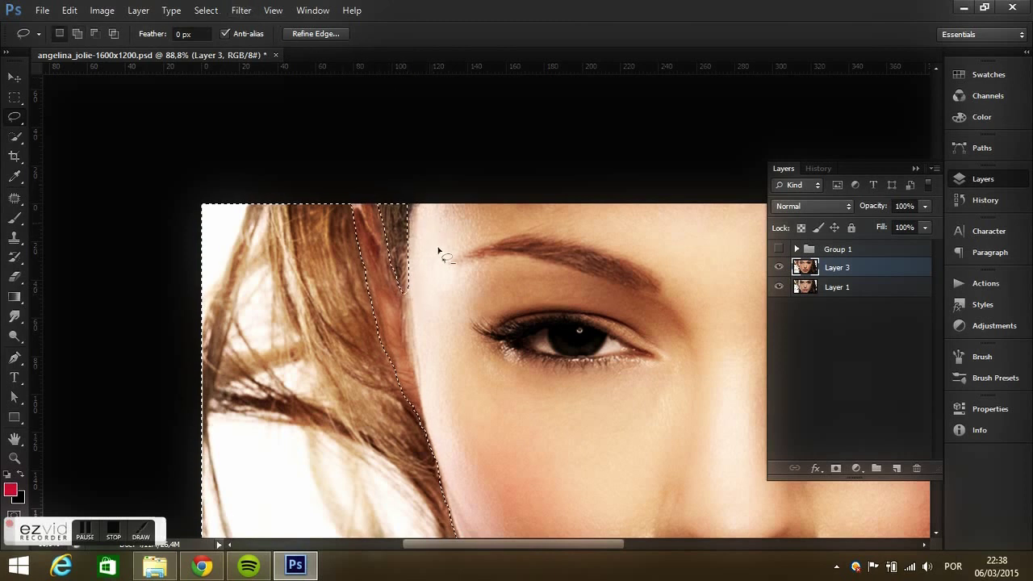
# - Feather the hair selection edge by 3.1 px
pyautogui.hotkey('ctrl', '-')
pyautogui.click(321, 34)
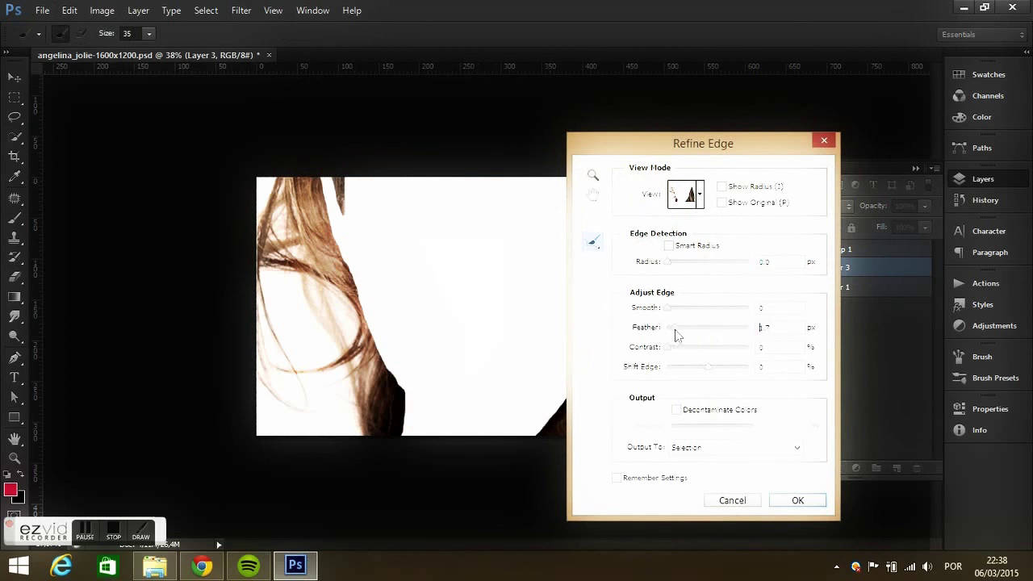
pyautogui.moveTo(675, 329); pyautogui.dragTo(681, 331)
pyautogui.click(782, 499)
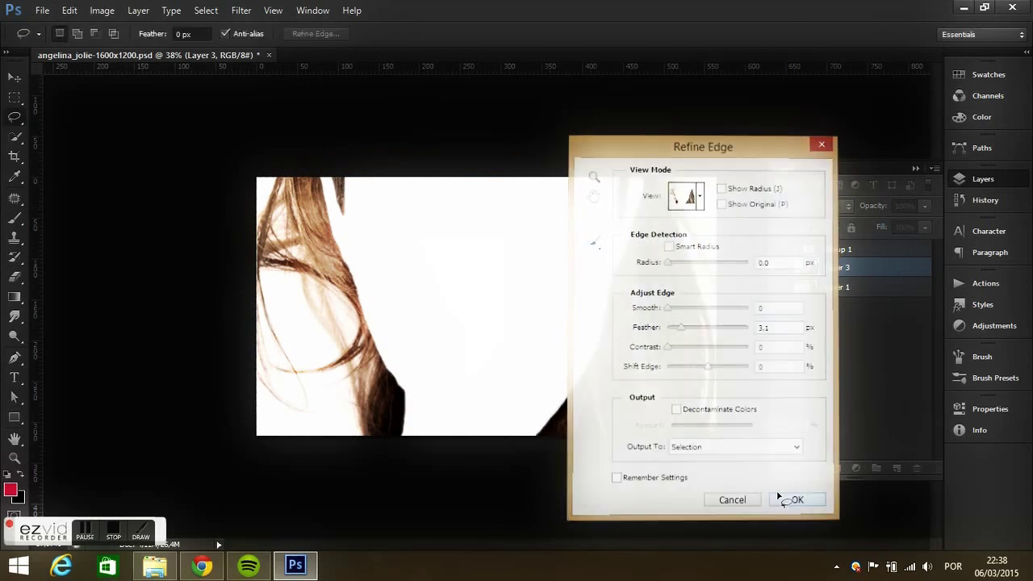
# - Desaturate the selected hair with Hue/Saturation at Saturation -100
pyautogui.click(102, 9)
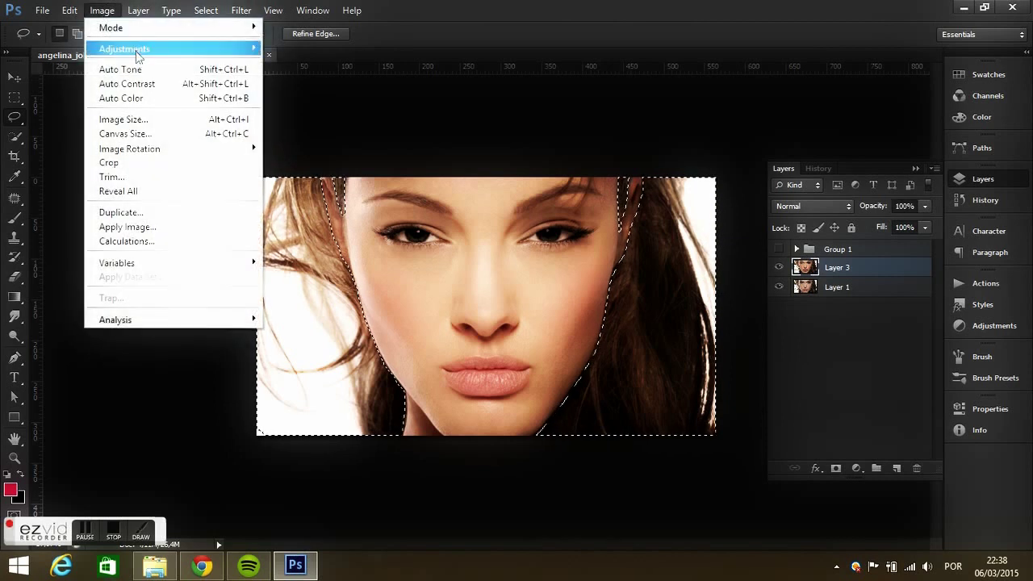
pyautogui.moveTo(125, 48)
pyautogui.click(339, 132)
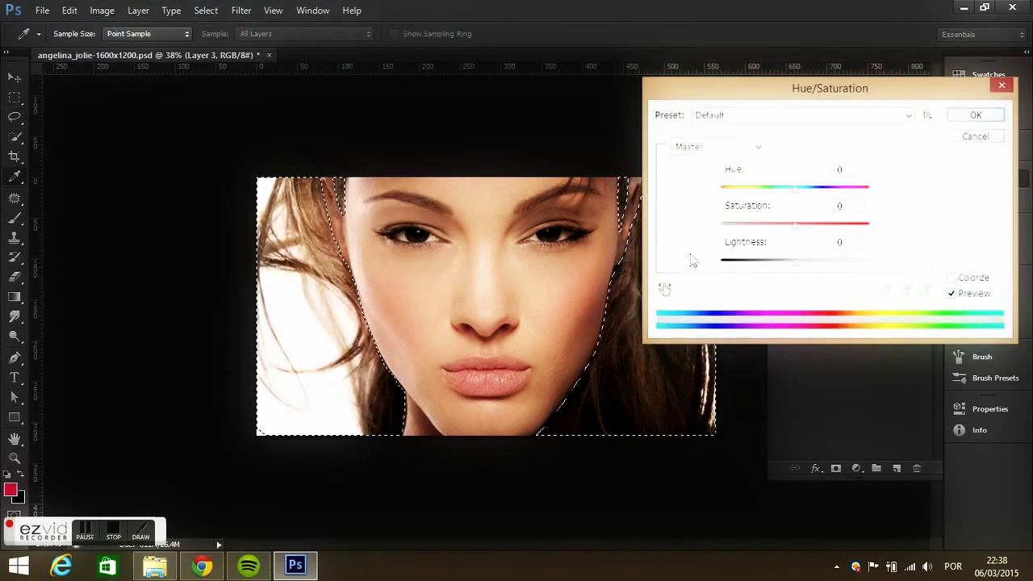
pyautogui.moveTo(796, 227); pyautogui.dragTo(682, 231)
pyautogui.click(976, 116)
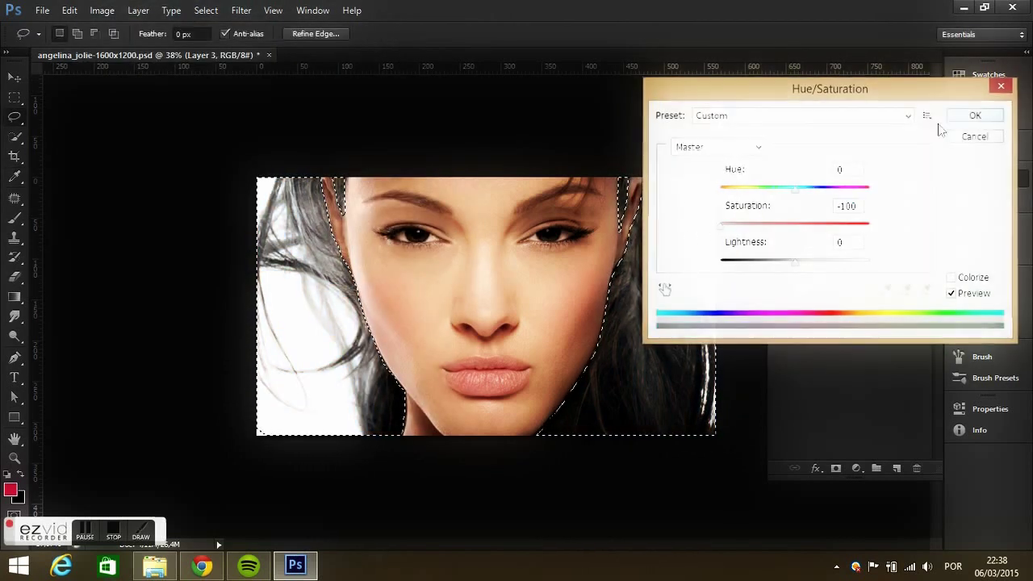
# - Darken the hair with Brightness -73 and Contrast 75, then deselect
pyautogui.click(102, 10)
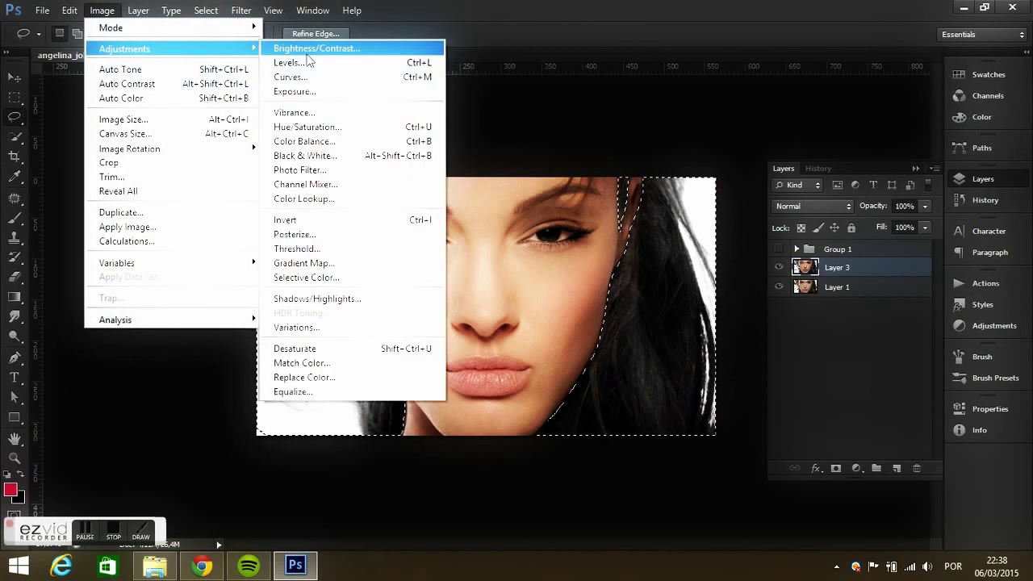
pyautogui.click(307, 42)
pyautogui.moveTo(691, 137); pyautogui.dragTo(597, 152)
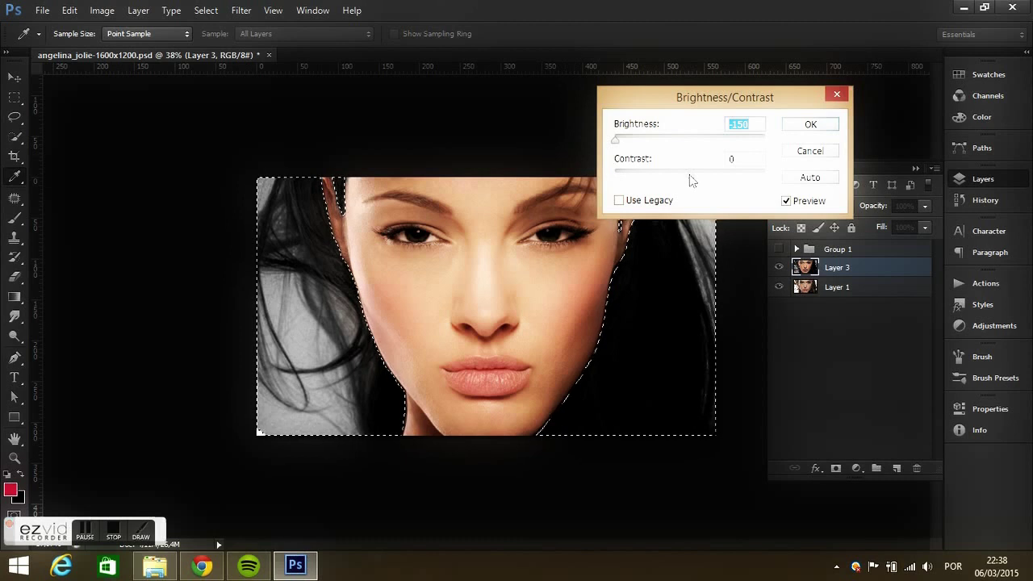
pyautogui.press('Tab')
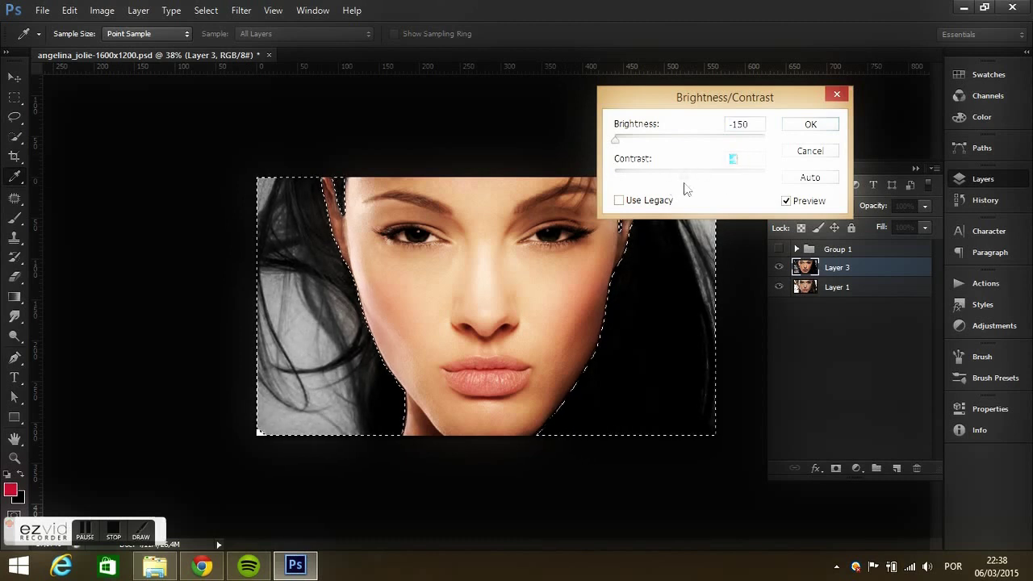
pyautogui.moveTo(615, 140); pyautogui.dragTo(654, 139)
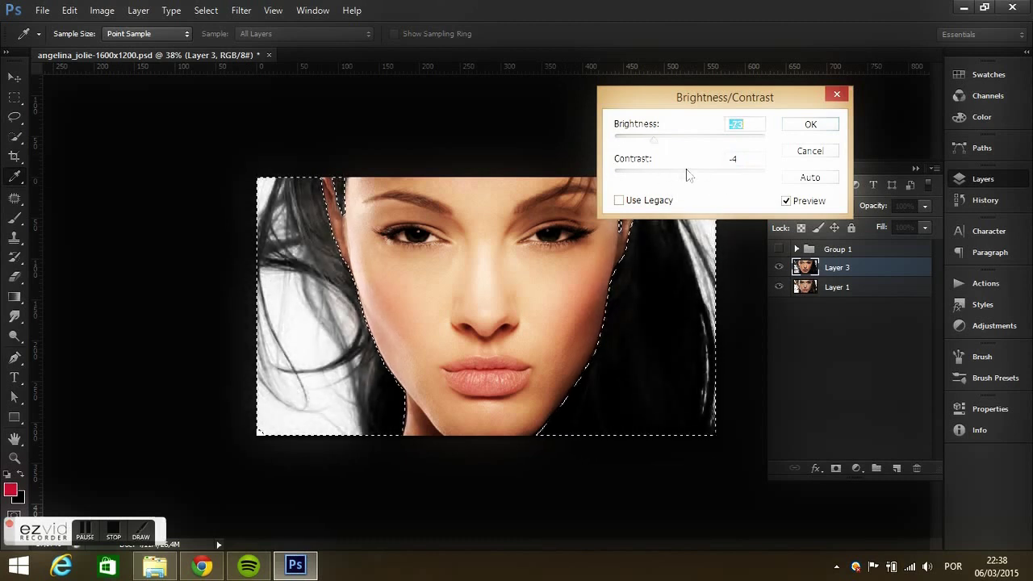
pyautogui.press('Tab')
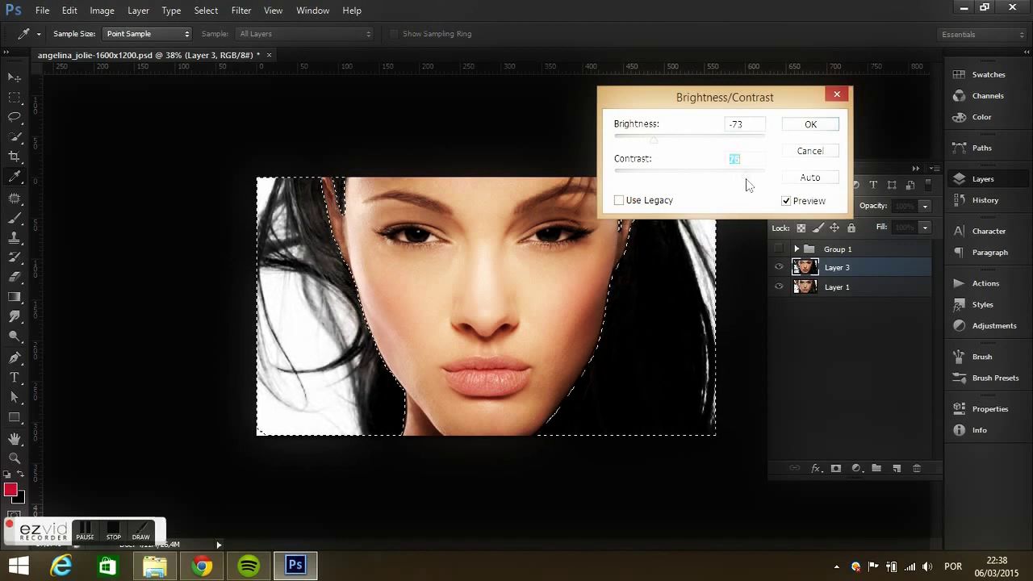
pyautogui.click(801, 128)
pyautogui.press('l')
pyautogui.hotkey('ctrl', 'd')
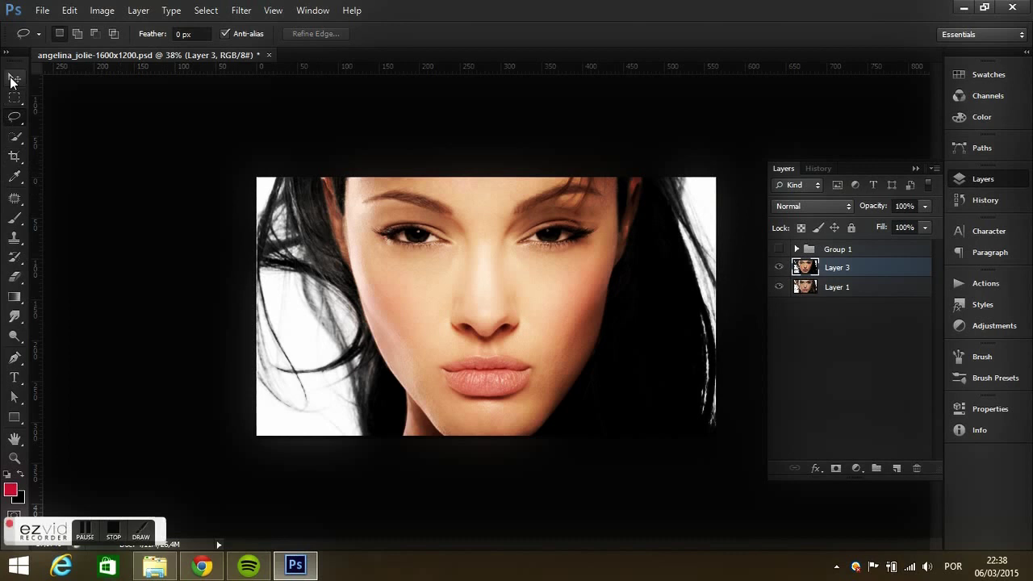
# - Choose the Burn tool from the Dodge flyout and zoom in on the eyebrows
pyautogui.click(15, 76)
pyautogui.scroll(-1, 427, 325)
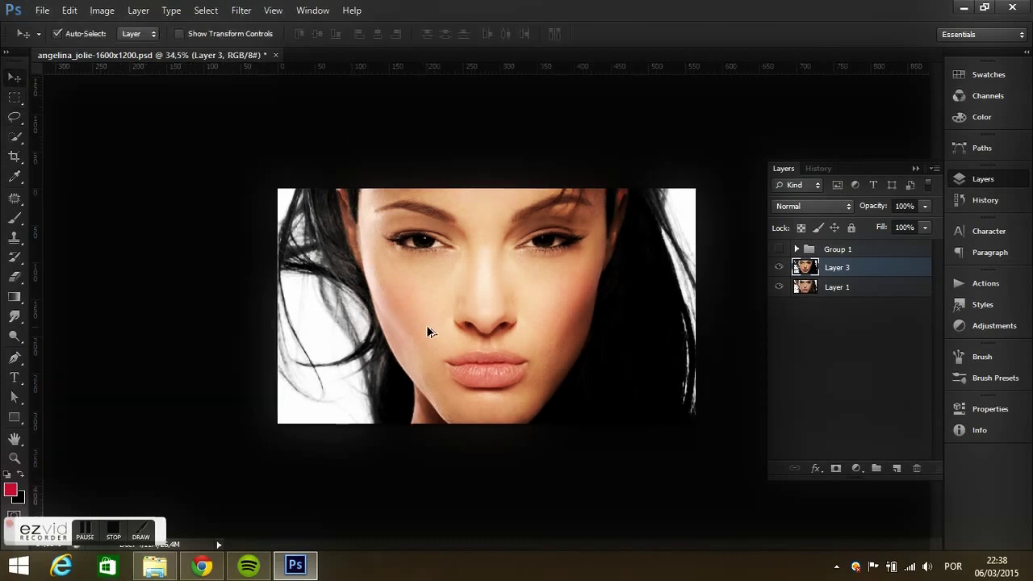
pyautogui.scroll(1, 428, 331)
pyautogui.scroll(1, 426, 339)
pyautogui.scroll(1, 426, 339)
pyautogui.scroll(1, 431, 339)
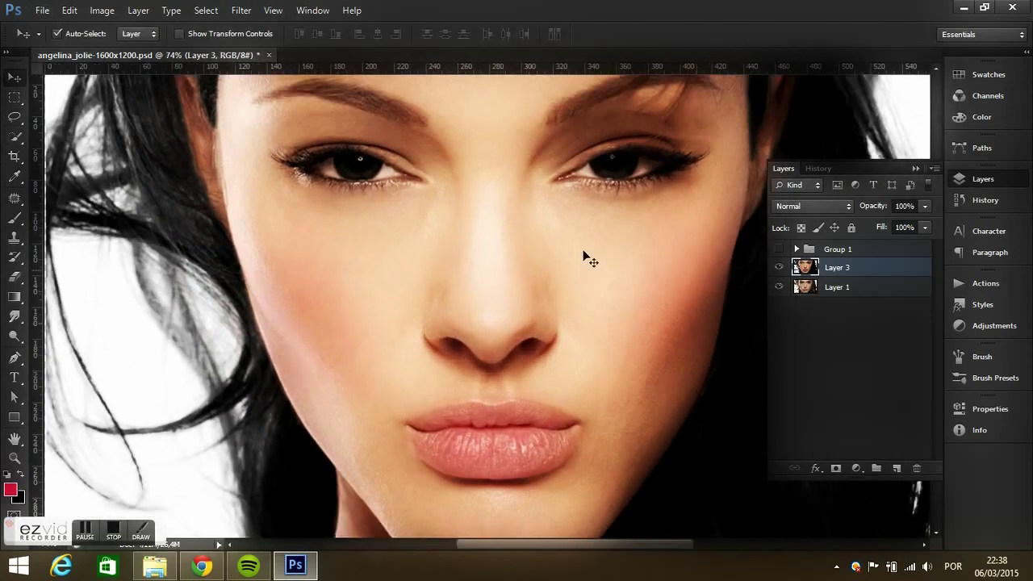
pyautogui.scroll(1, 394, 250)
pyautogui.scroll(1, 394, 250)
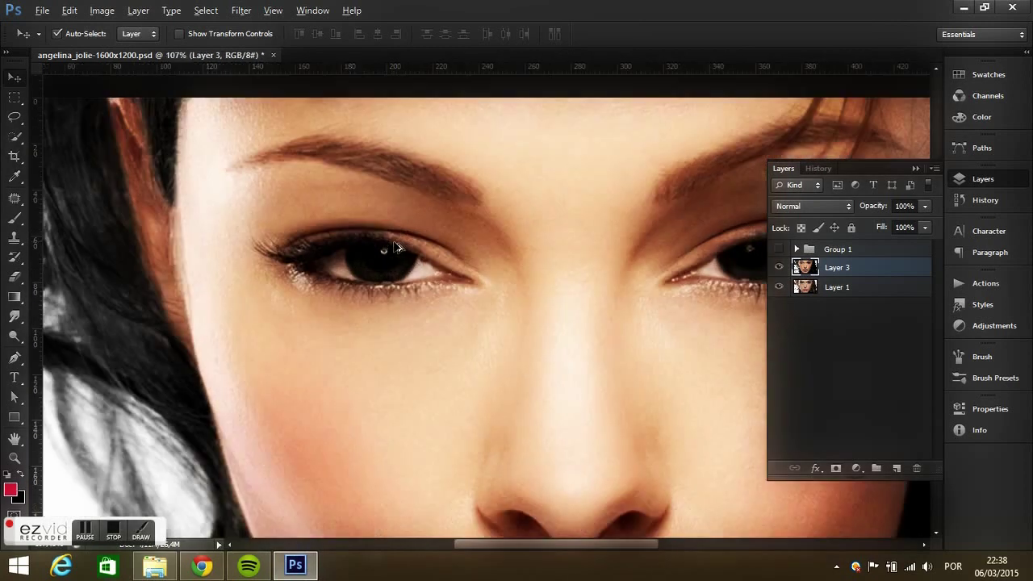
pyautogui.click(14, 318)
pyautogui.click(17, 338)
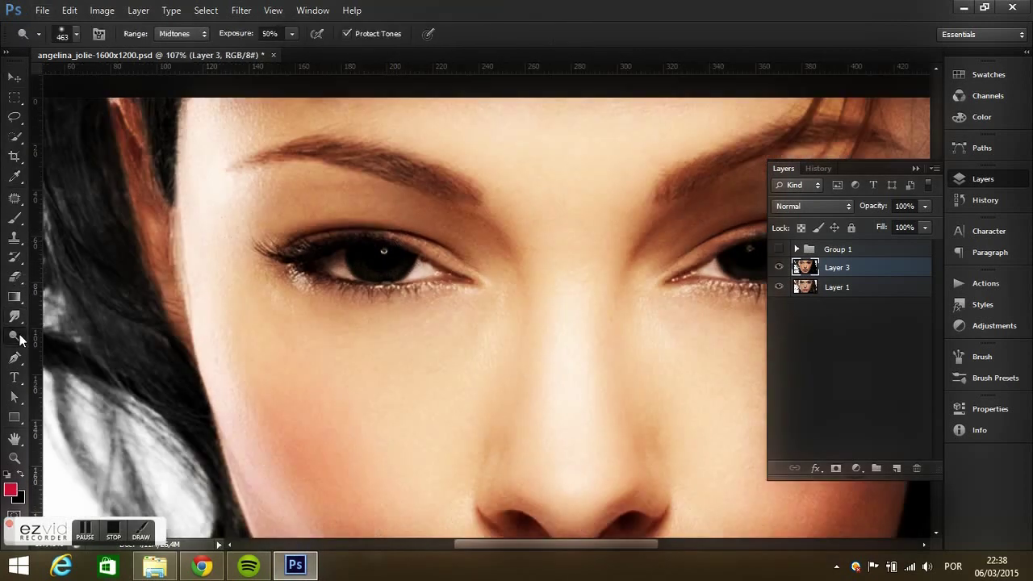
pyautogui.rightClick(16, 342)
pyautogui.click(71, 348)
pyautogui.scroll(1, 295, 323)
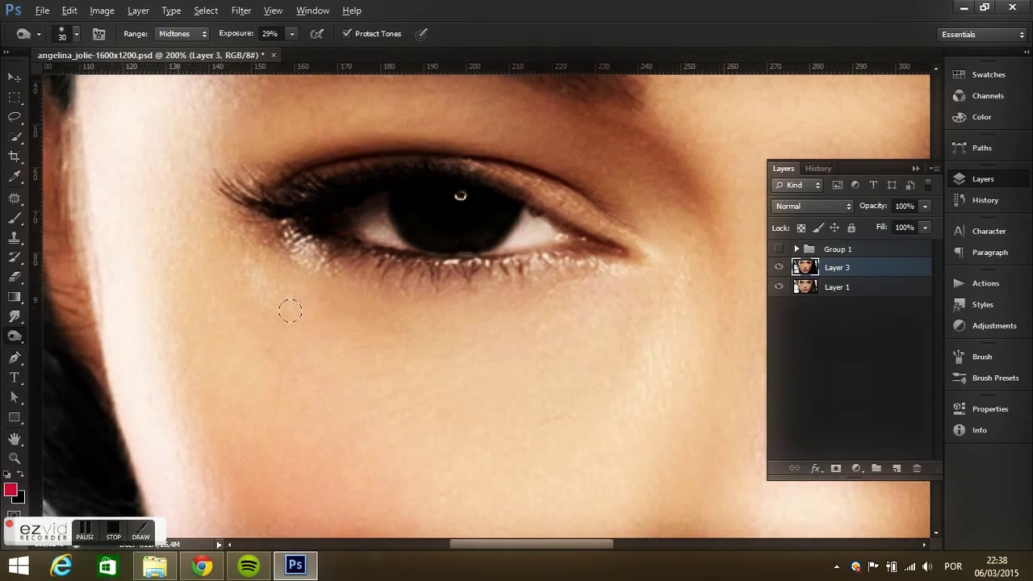
pyautogui.scroll(1, 288, 307)
pyautogui.hotkey('ctrl', 'r')
pyautogui.scroll(3, 339, 280)
# - Burn along the eyebrows at Midtones, 29% exposure, to darken them
pyautogui.moveTo(343, 232)
pyautogui.mouseDown()
pyautogui.moveTo(227, 212)
pyautogui.moveTo(315, 194)
pyautogui.moveTo(295, 201)
pyautogui.moveTo(430, 229)
pyautogui.moveTo(412, 254)
pyautogui.moveTo(504, 279)
pyautogui.moveTo(557, 311)
pyautogui.moveTo(423, 246)
pyautogui.moveTo(323, 250)
pyautogui.mouseUp()
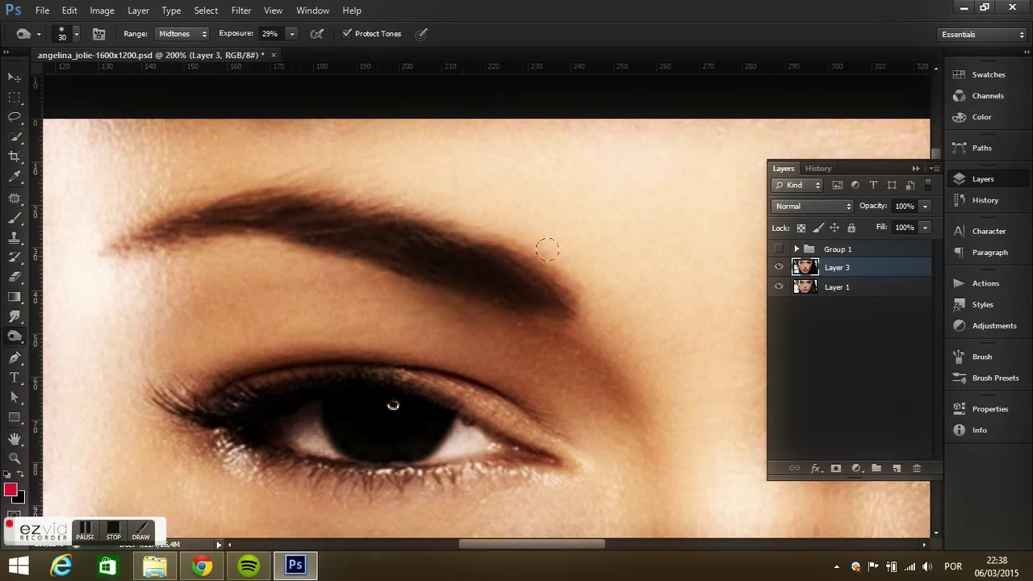
pyautogui.hscroll(10, 380, 289)
pyautogui.moveTo(152, 386)
pyautogui.mouseDown()
pyautogui.moveTo(172, 323)
pyautogui.moveTo(125, 408)
pyautogui.moveTo(213, 307)
pyautogui.moveTo(208, 361)
pyautogui.moveTo(307, 319)
pyautogui.moveTo(469, 291)
pyautogui.moveTo(551, 309)
pyautogui.mouseUp()
pyautogui.moveTo(368, 300)
pyautogui.mouseDown()
pyautogui.moveTo(476, 273)
pyautogui.moveTo(299, 302)
pyautogui.moveTo(222, 333)
pyautogui.mouseUp()
pyautogui.moveTo(473, 290); pyautogui.dragTo(565, 305)
pyautogui.moveTo(566, 305)
pyautogui.mouseDown()
pyautogui.moveTo(436, 267)
pyautogui.moveTo(307, 287)
pyautogui.moveTo(205, 384)
pyautogui.mouseUp()
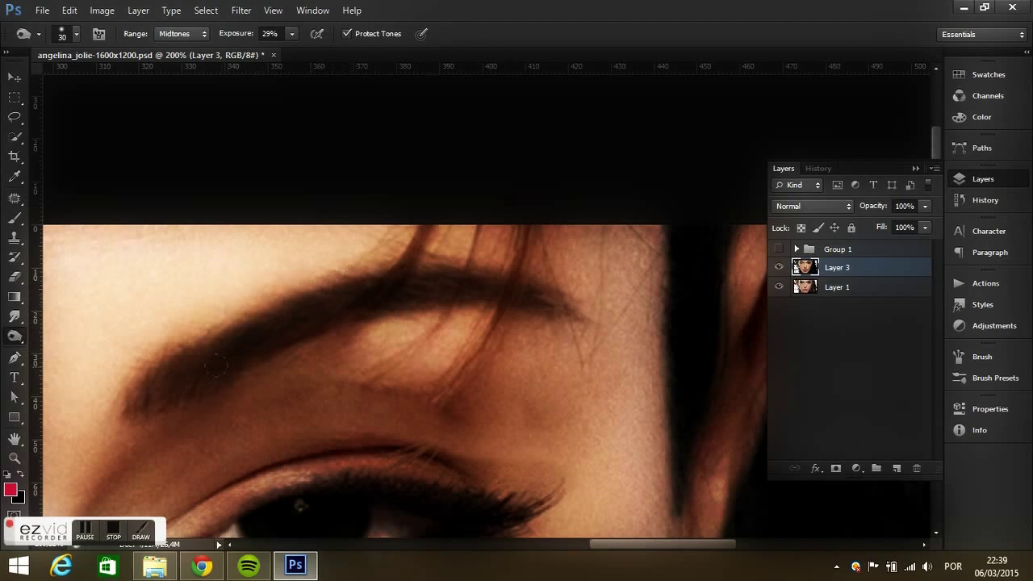
# - Darken the left eyebrow tail and shrink the Burn brush to 7 px
pyautogui.click(137, 416)
pyautogui.click(65, 34)
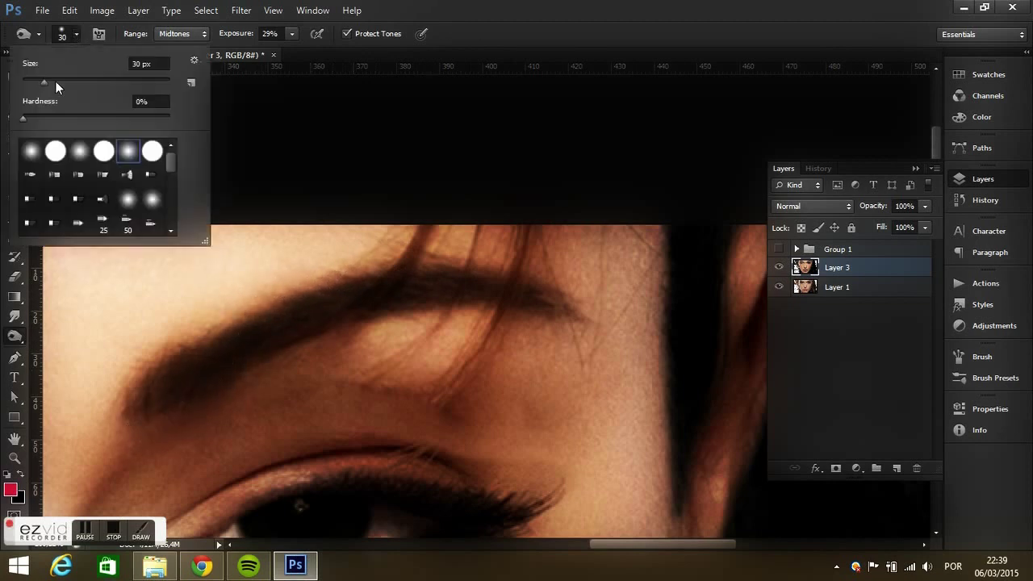
pyautogui.click(28, 81)
pyautogui.click(79, 34)
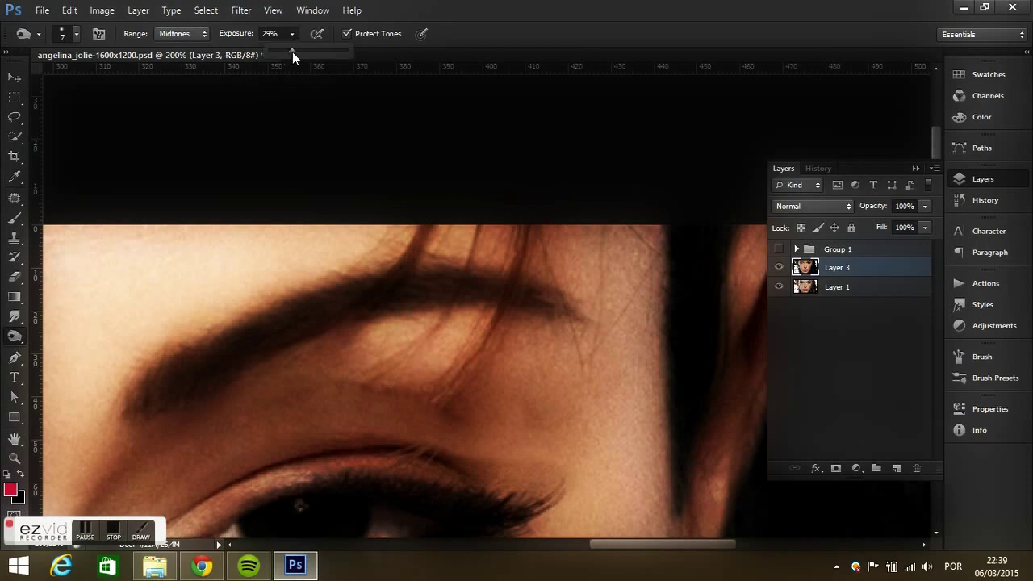
pyautogui.click(293, 32)
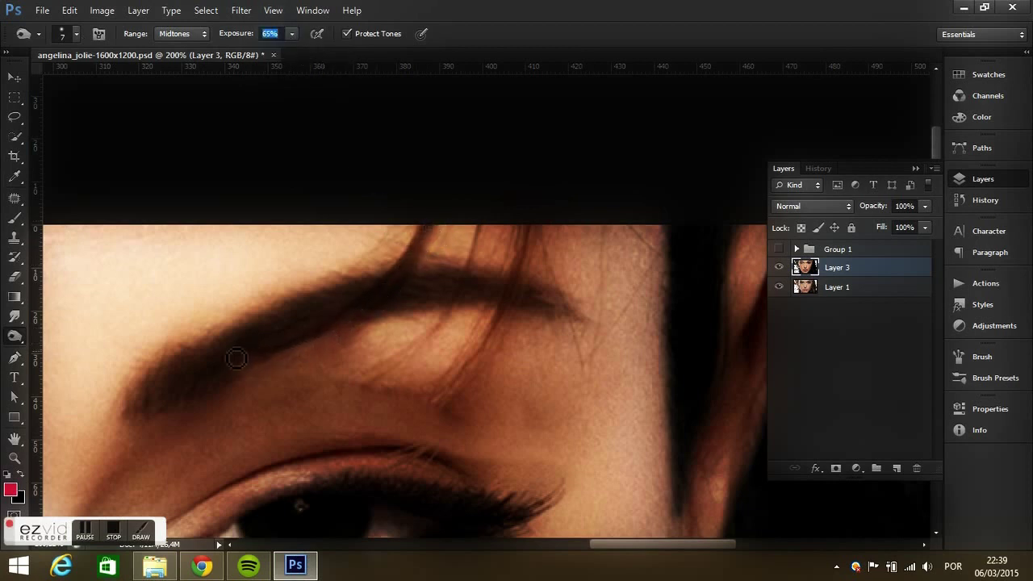
# - Burn the thin hair strands over the brow at 23% exposure
pyautogui.moveTo(433, 231); pyautogui.dragTo(433, 233)
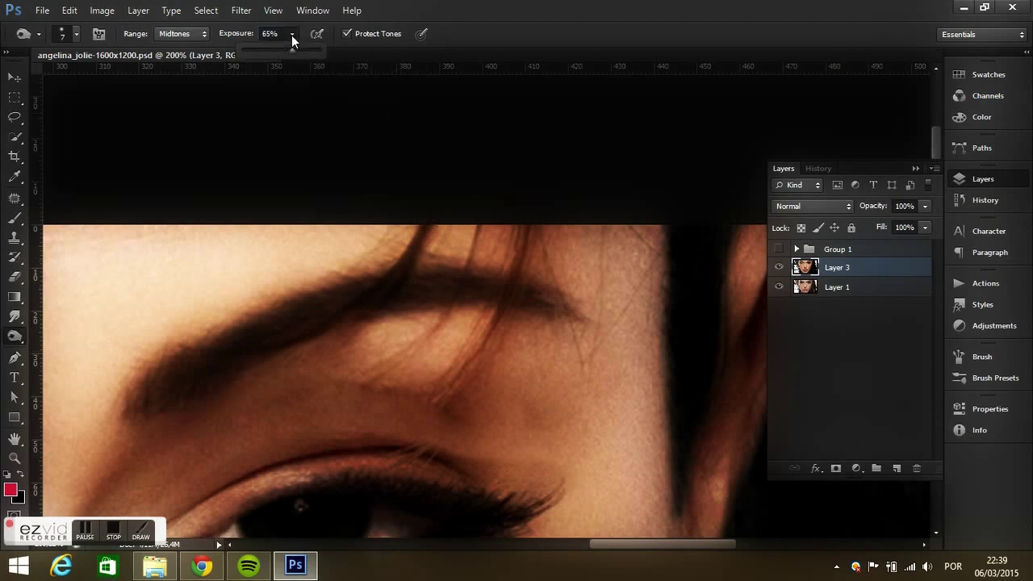
pyautogui.click(423, 219)
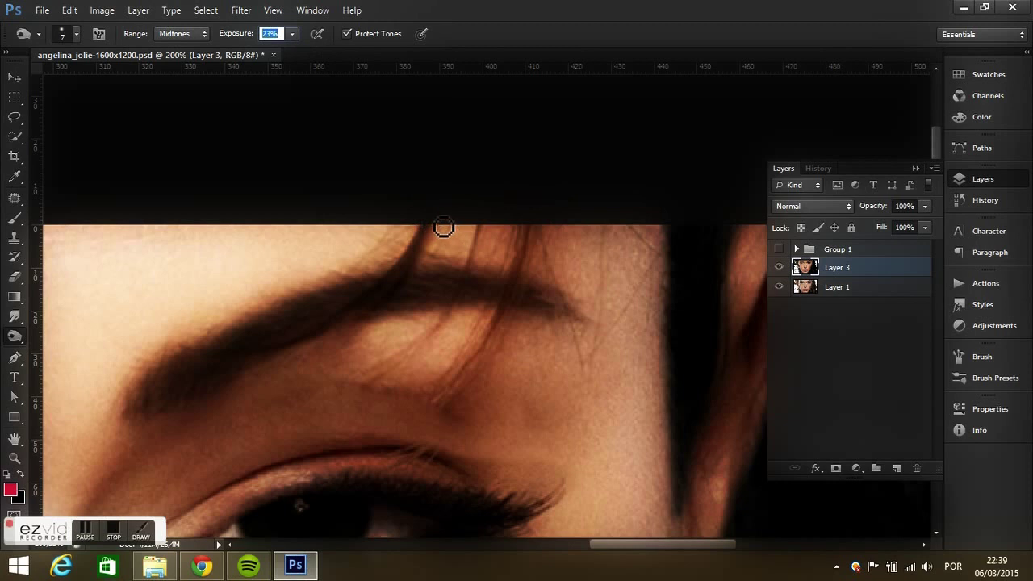
pyautogui.moveTo(514, 226); pyautogui.dragTo(464, 333)
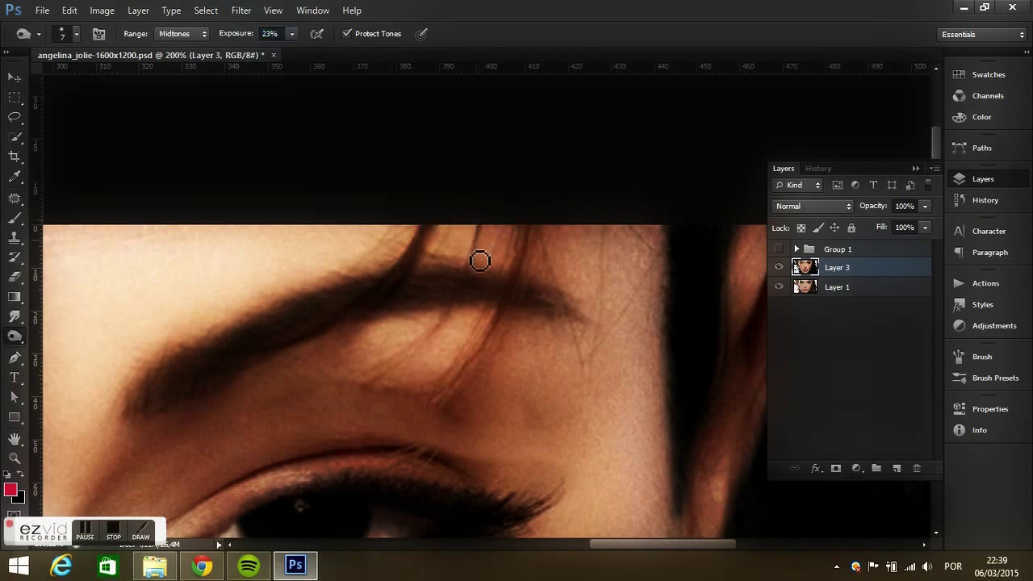
pyautogui.moveTo(538, 223)
pyautogui.mouseDown()
pyautogui.moveTo(525, 274)
pyautogui.moveTo(414, 338)
pyautogui.mouseUp()
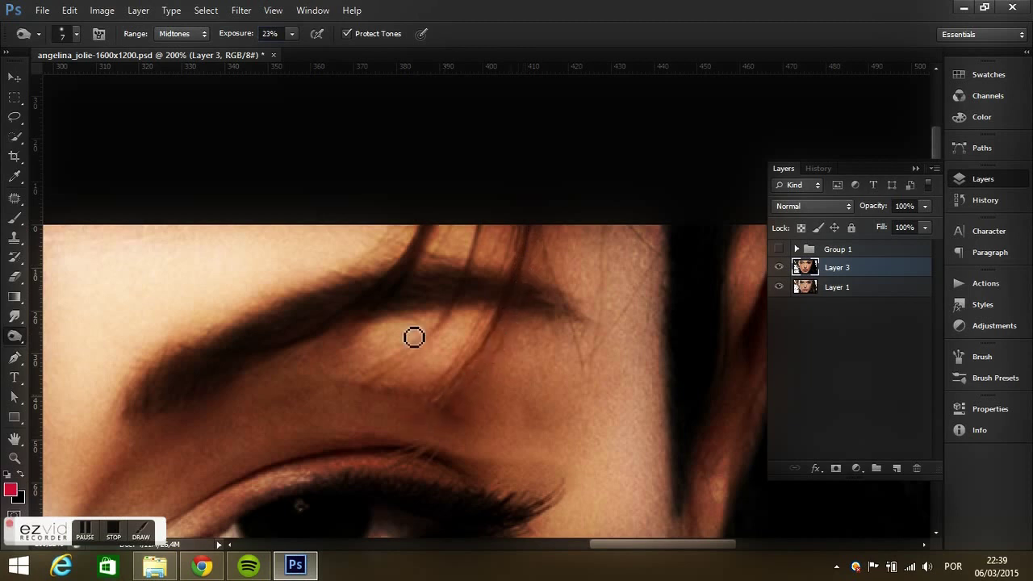
# - Reset the Burn brush to 23 px at 5% exposure and zoom out
pyautogui.click(75, 35)
pyautogui.moveTo(46, 82)
pyautogui.mouseDown()
pyautogui.moveTo(69, 81)
pyautogui.moveTo(36, 79)
pyautogui.mouseUp()
pyautogui.click(76, 34)
pyautogui.moveTo(289, 34); pyautogui.dragTo(278, 52)
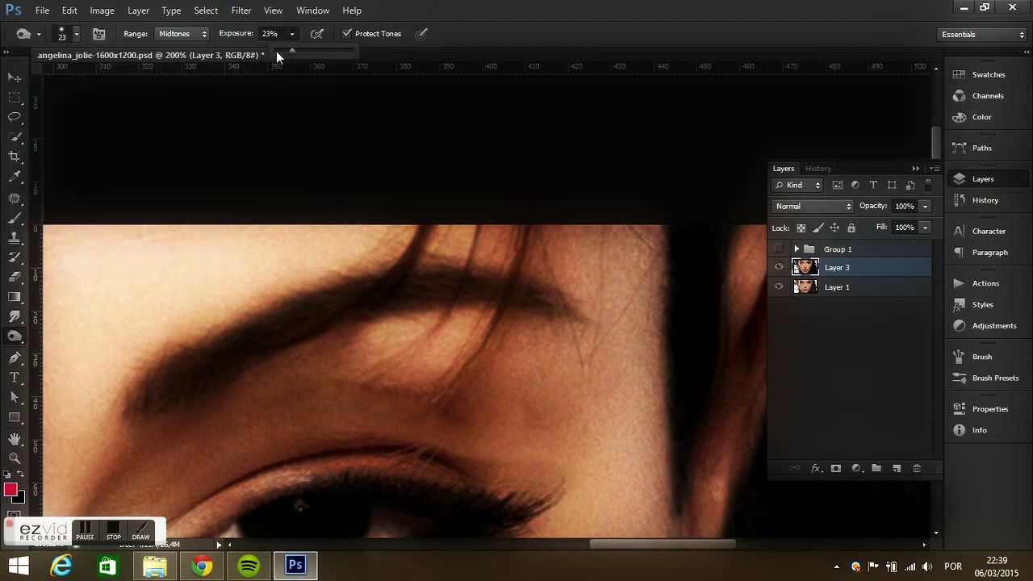
pyautogui.press('Return')
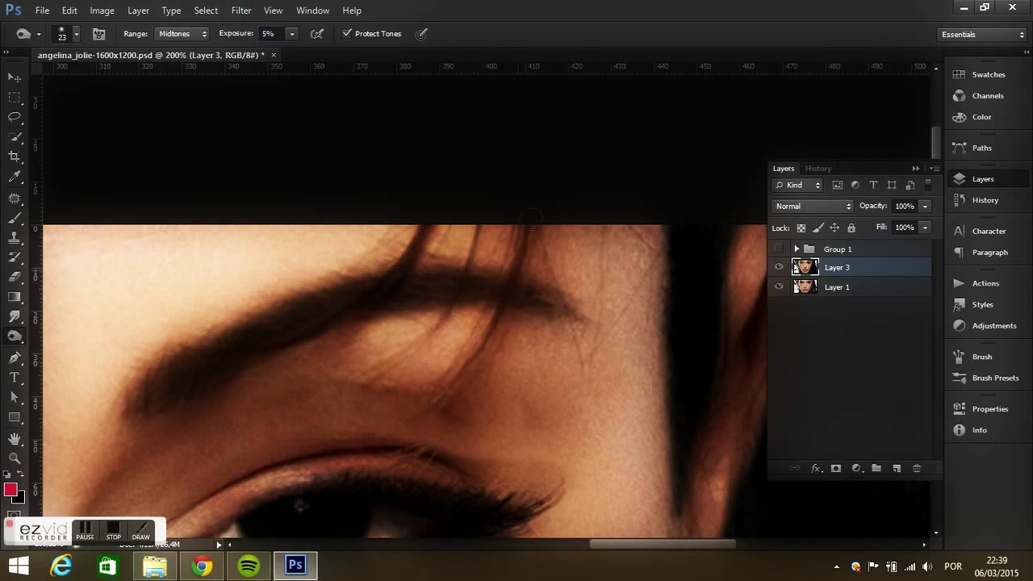
pyautogui.scroll(-2, 532, 389)
pyautogui.scroll(-3, 535, 392)
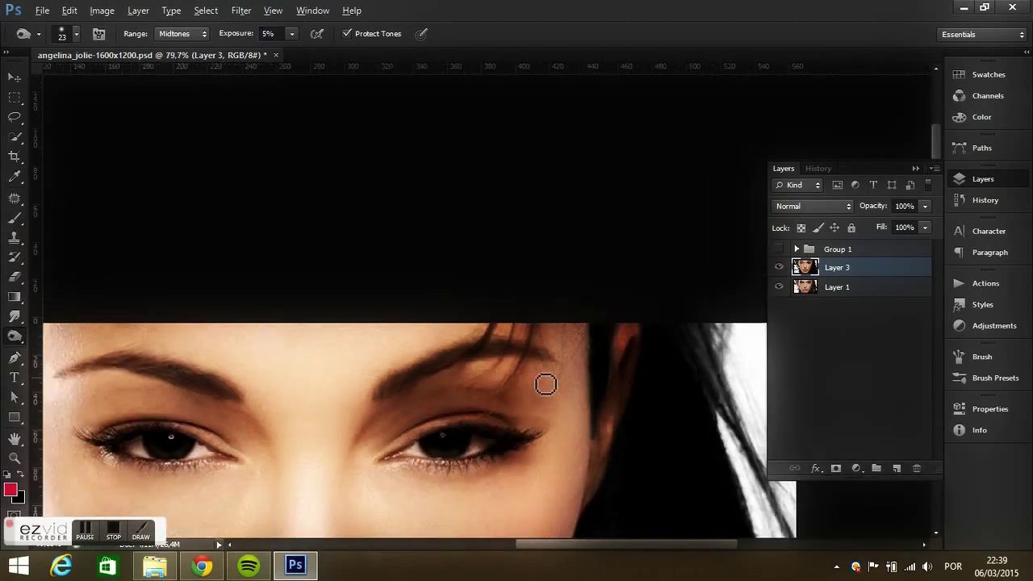
pyautogui.scroll(-3, 544, 379)
pyautogui.click(15, 77)
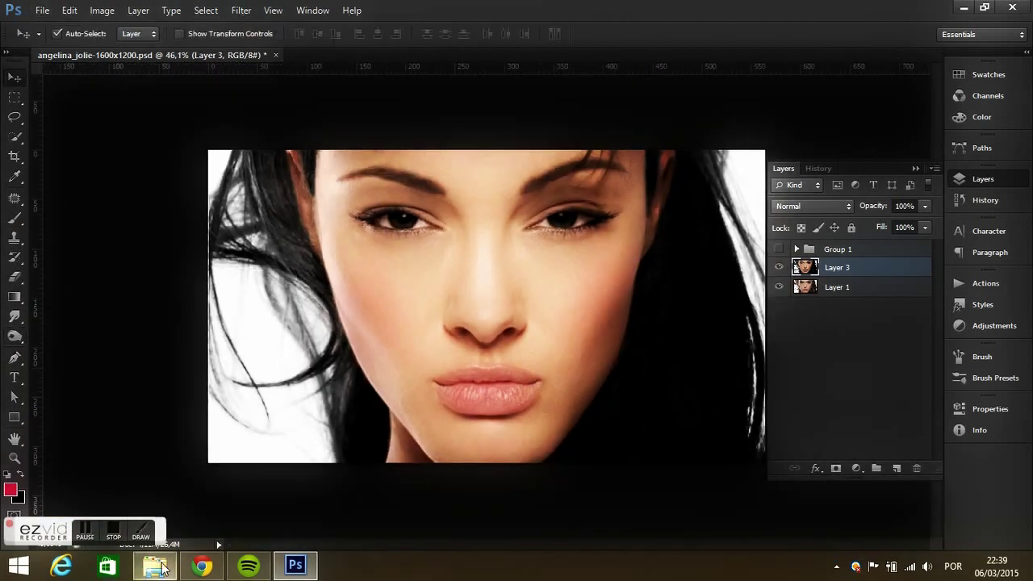
pyautogui.scroll(-1, 500, 443)
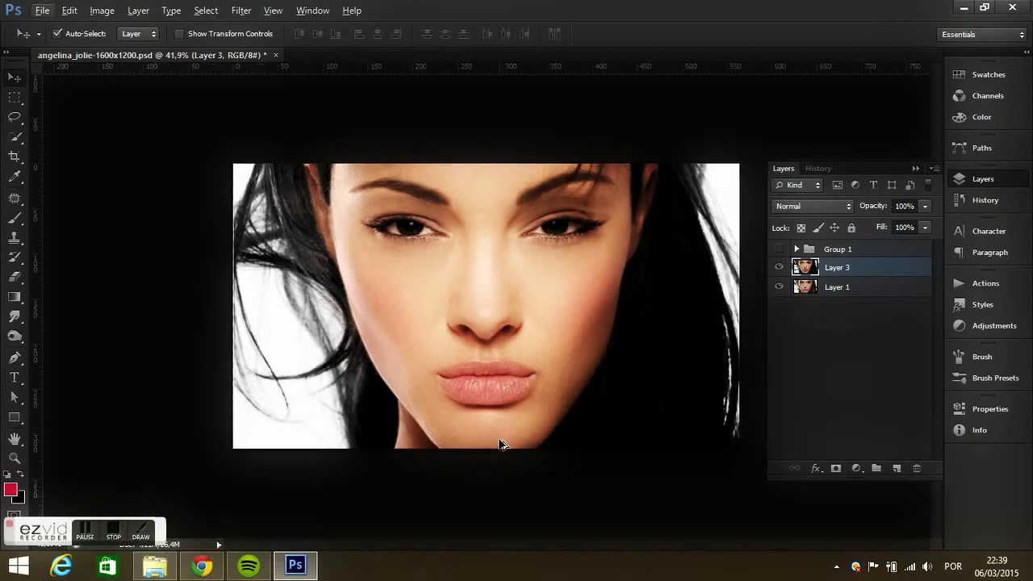
pyautogui.click(779, 269)
pyautogui.click(779, 269)
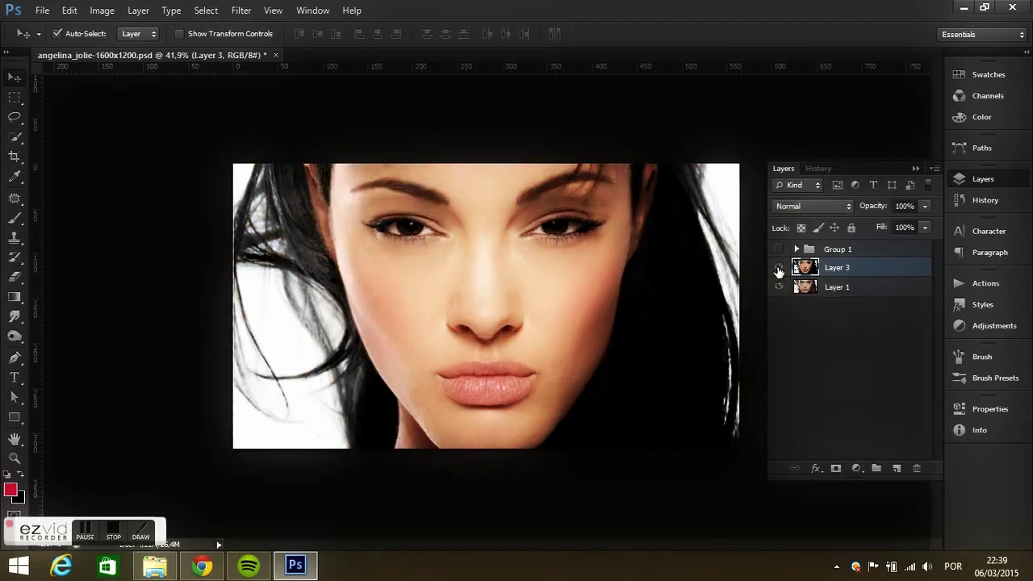